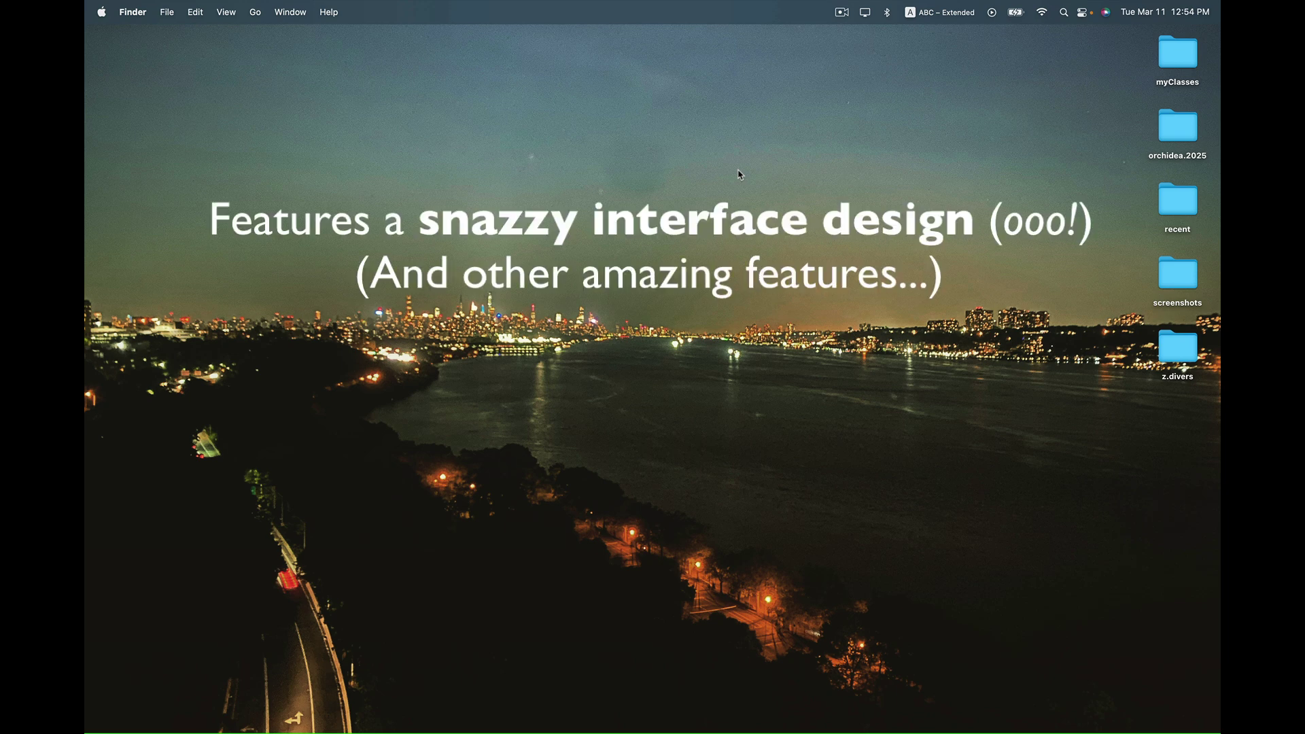
Launch Orchidea from Spotlight search
key("super+space")
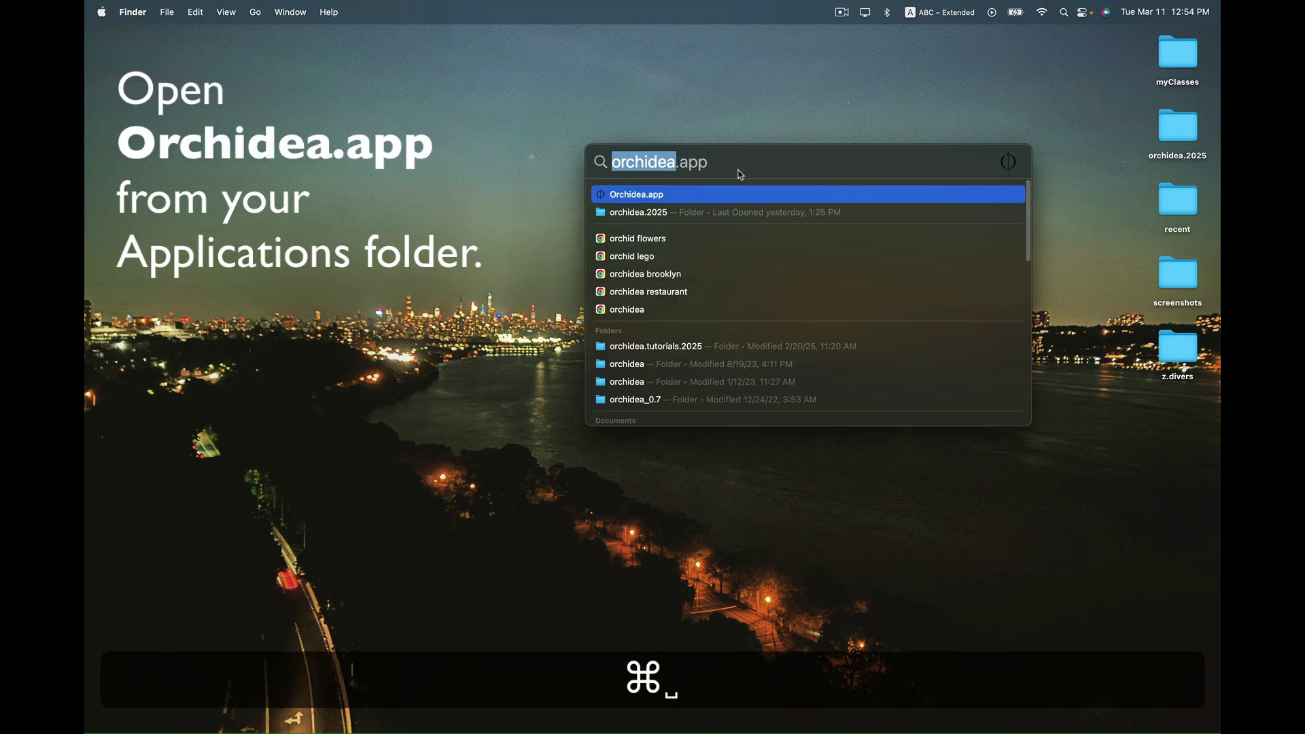
key("Return")
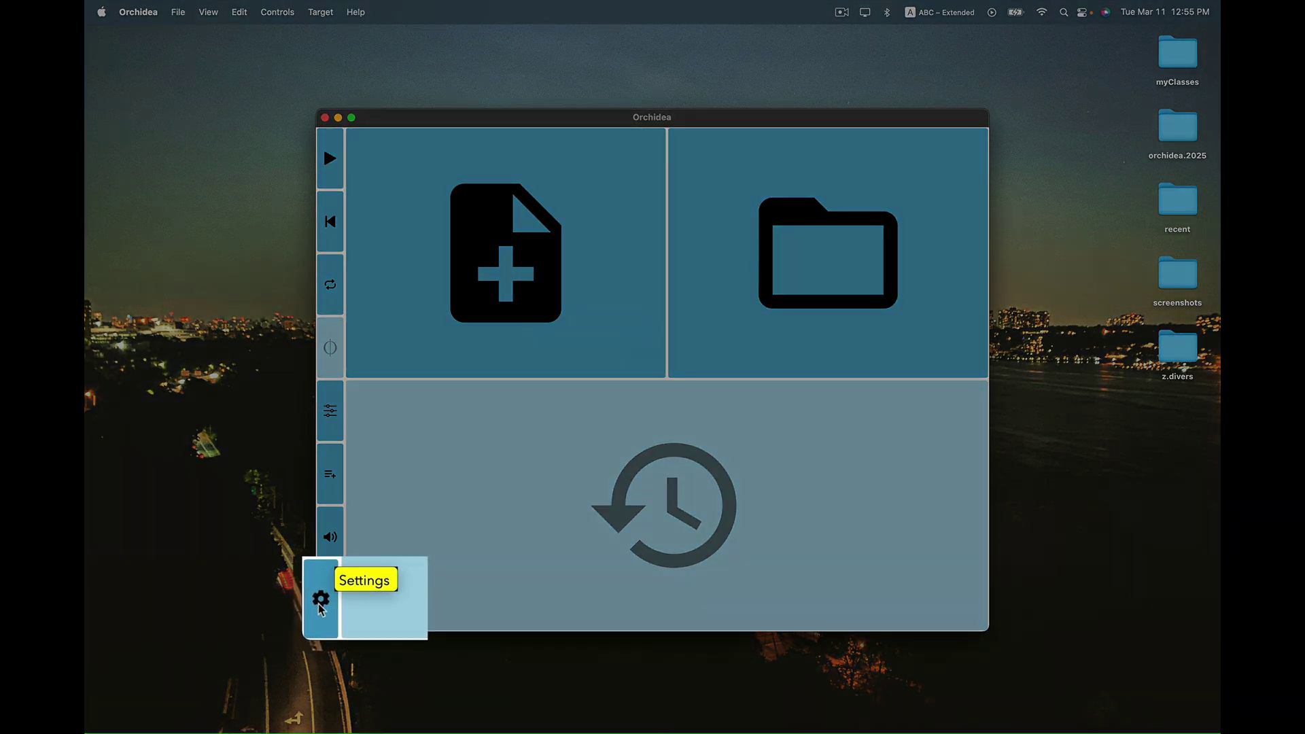
Open Settings and choose TinySOL.mfcc.db as the analysis Database file
left_click(330, 601)
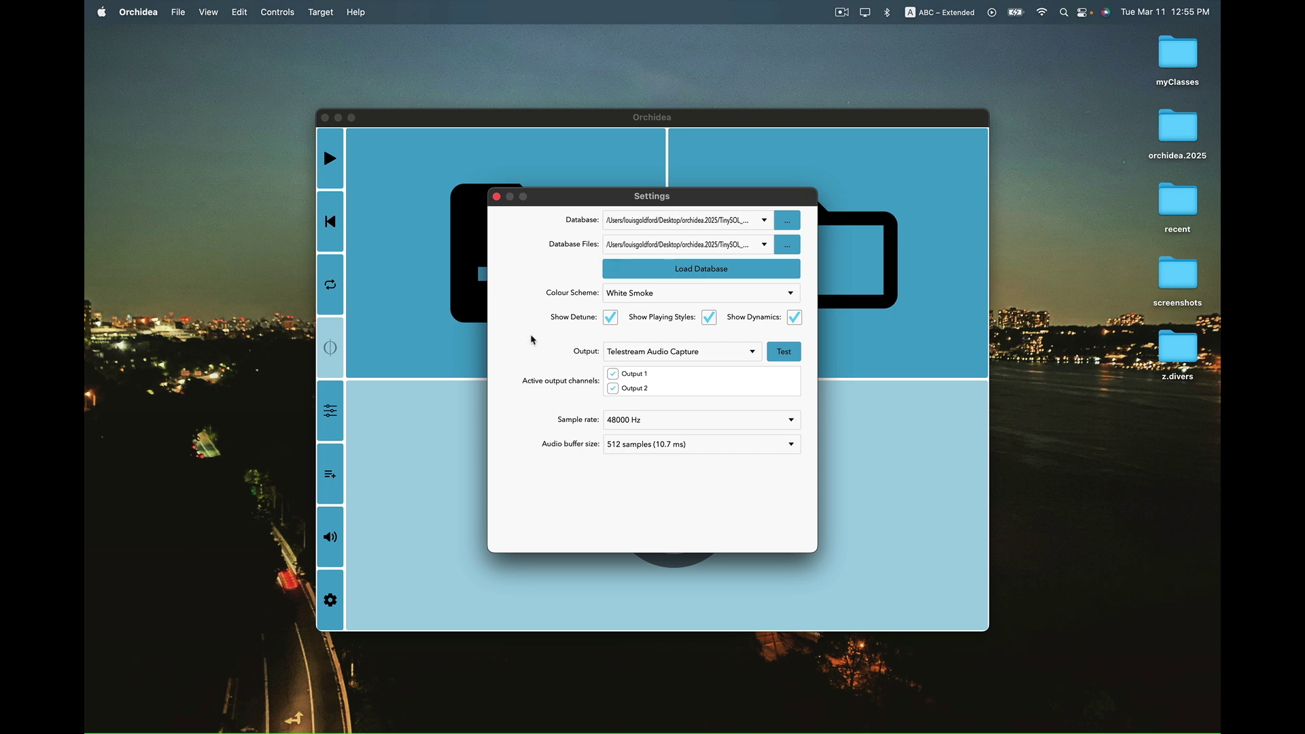
mouse_move(639, 221)
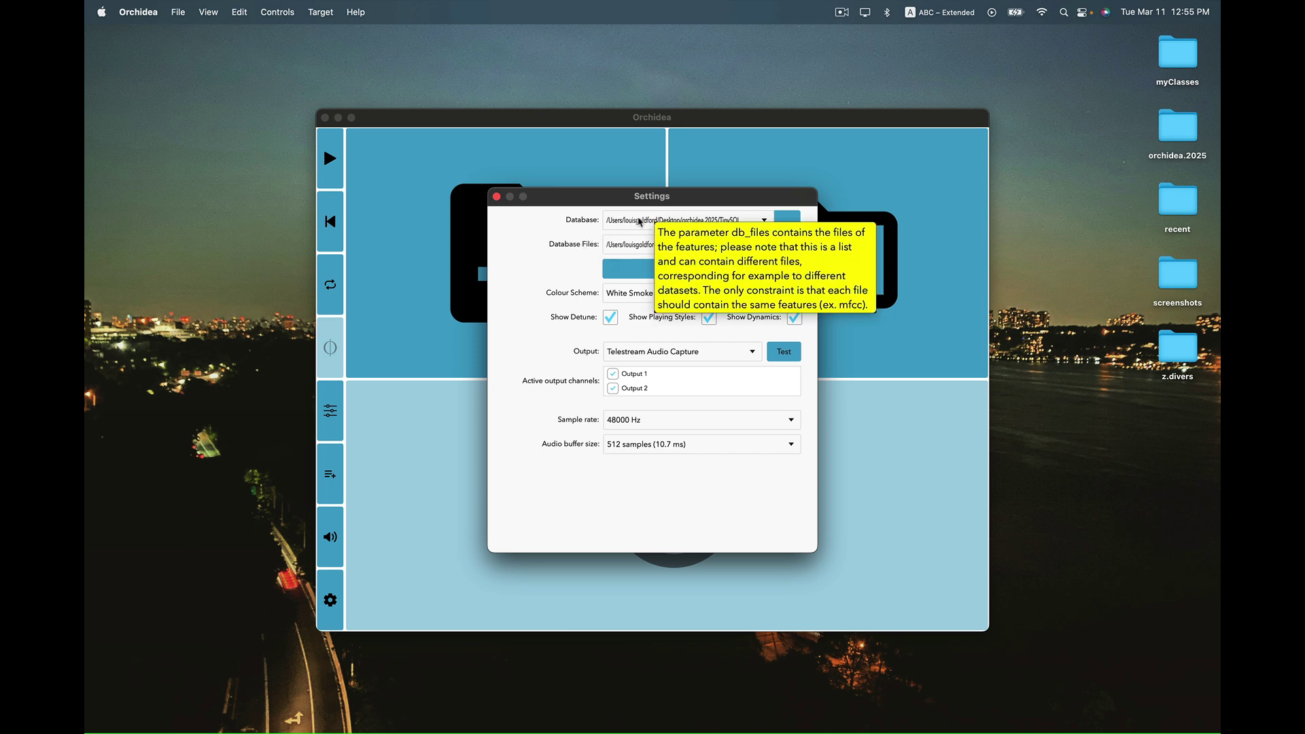
mouse_move(626, 243)
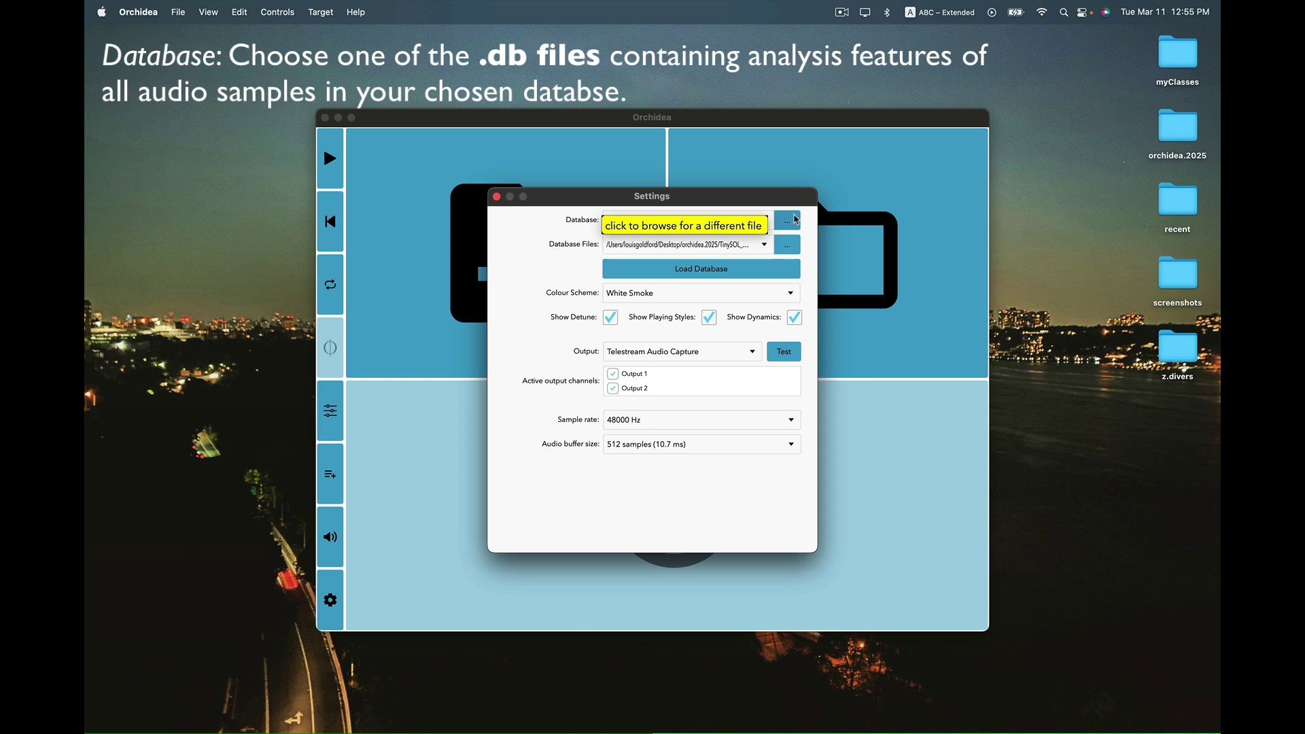
left_click(788, 221)
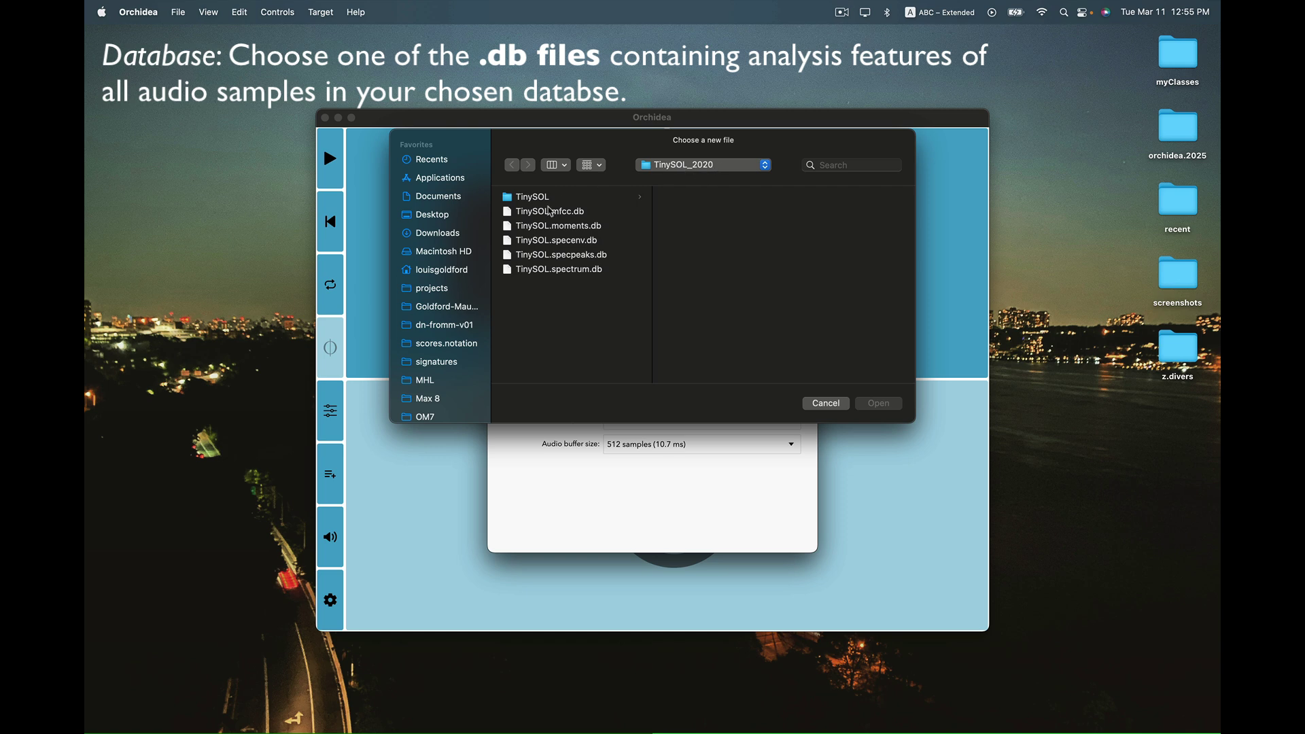
left_click(566, 223)
key("Down")
key("Down")
key("Down")
key("Up")
key("Up")
key("Up")
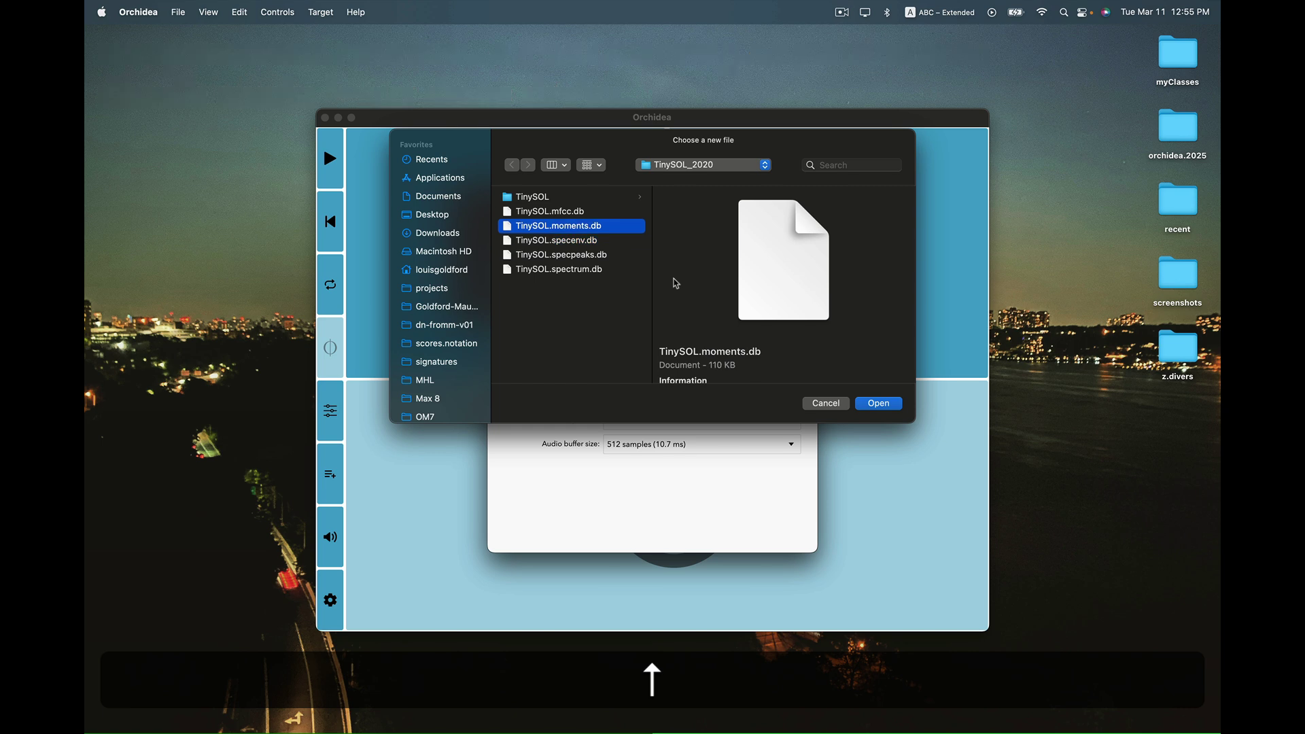
key("Up")
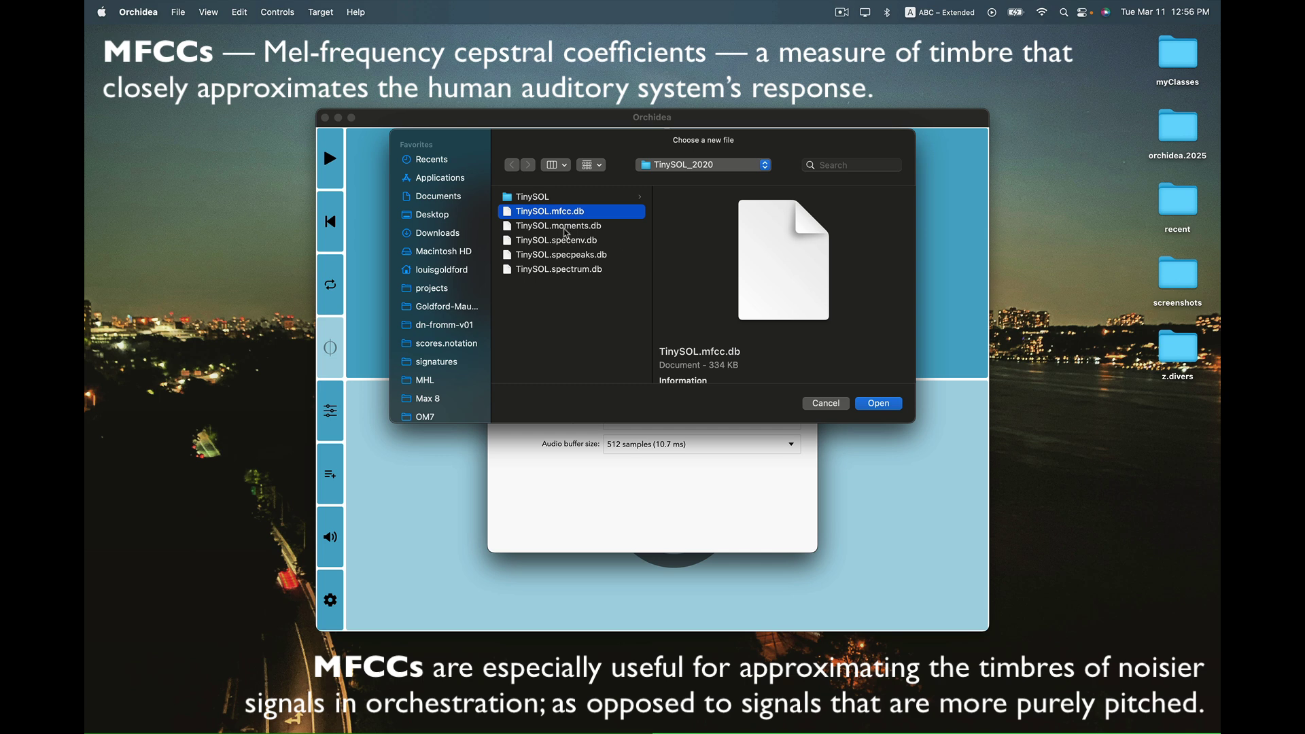
key("Down")
key("Down")
key("Down")
key("Down")
key("Up")
key("Up")
key("Up")
key("Up")
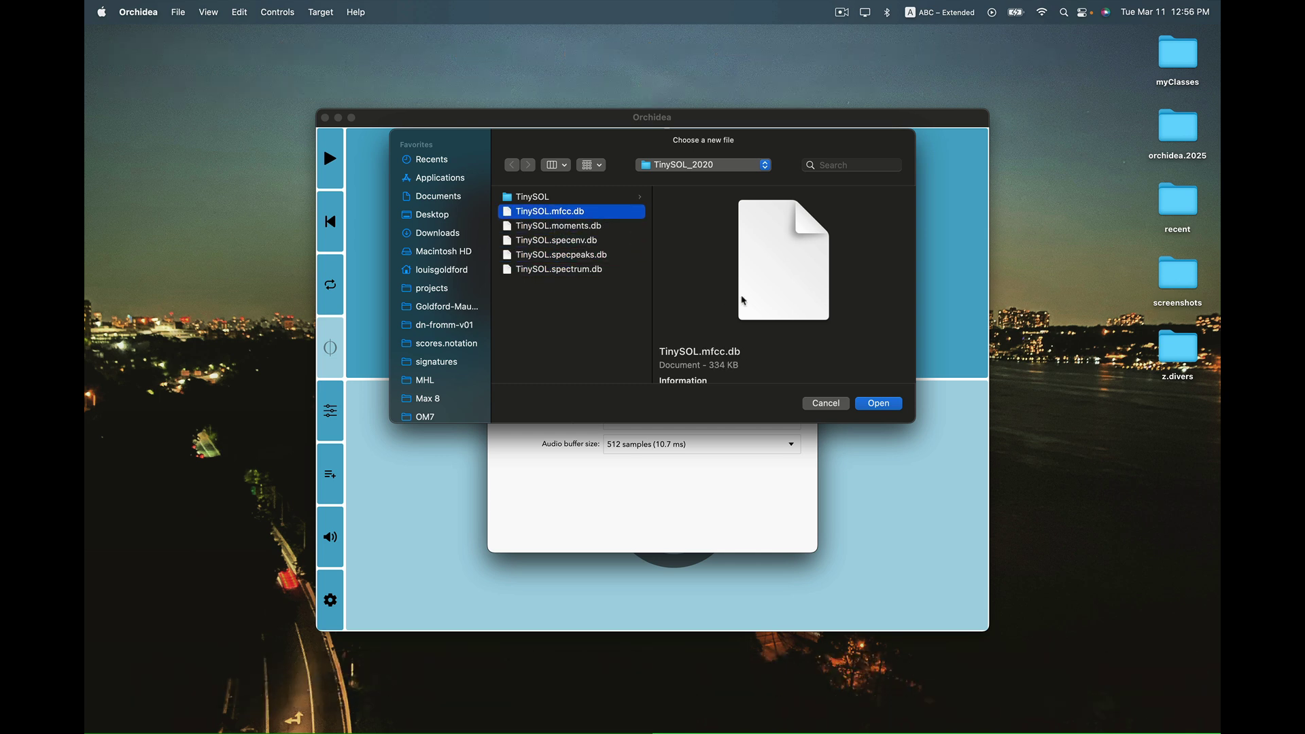
left_click(878, 404)
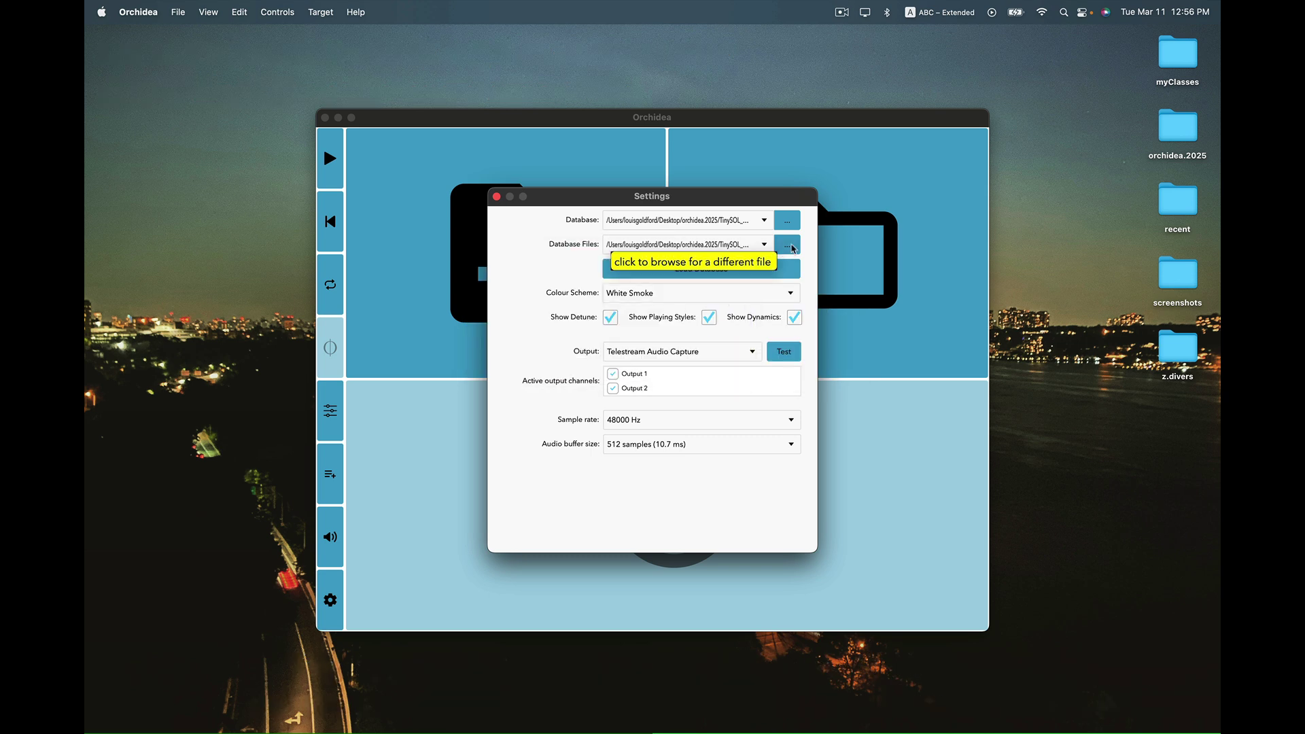
Set Database Files to the TinySOL folder, load the database, and close Settings
left_click(787, 244)
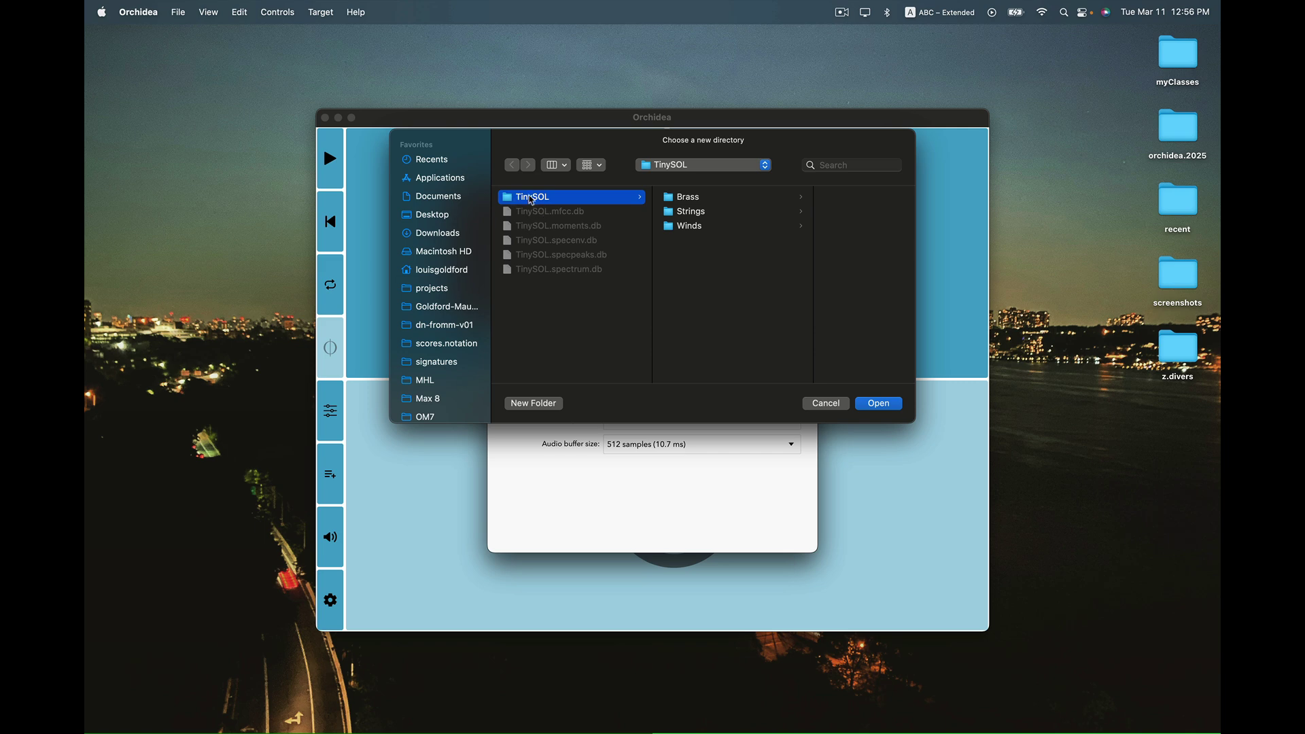
left_click(686, 196)
key("Right")
key("Right")
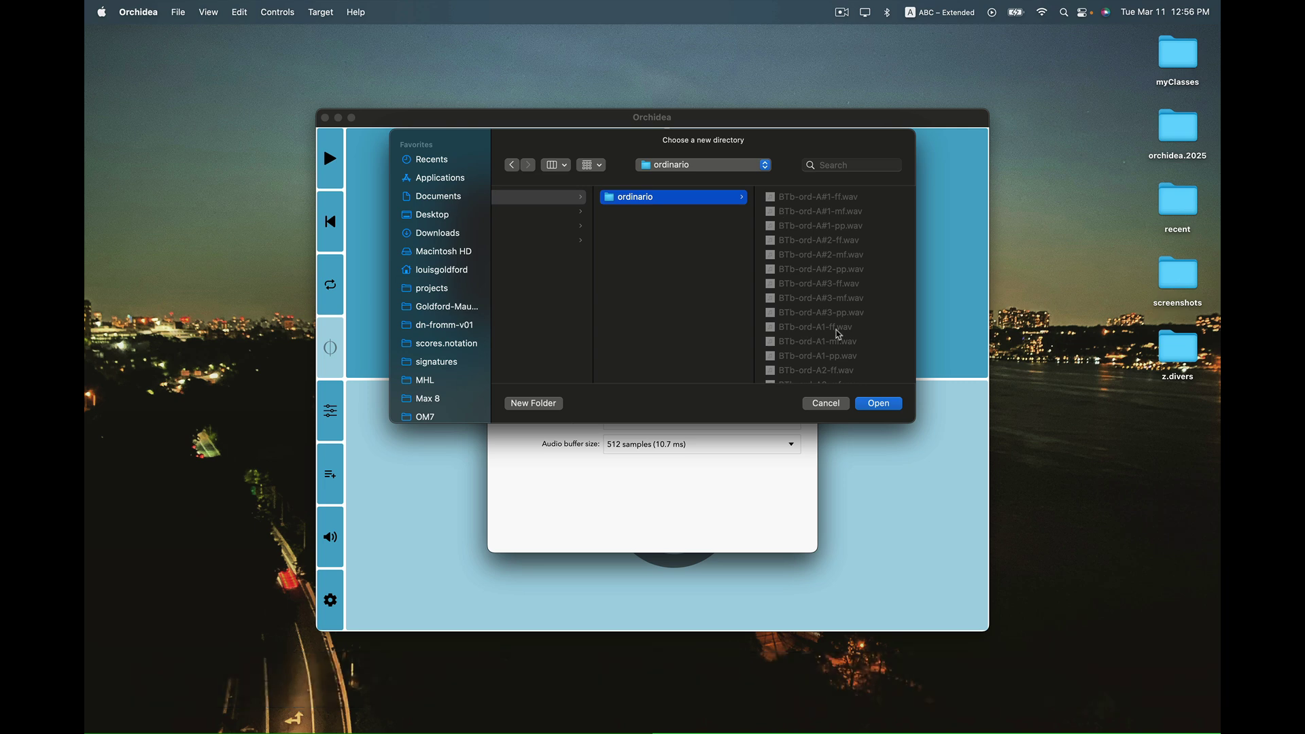
key("Left")
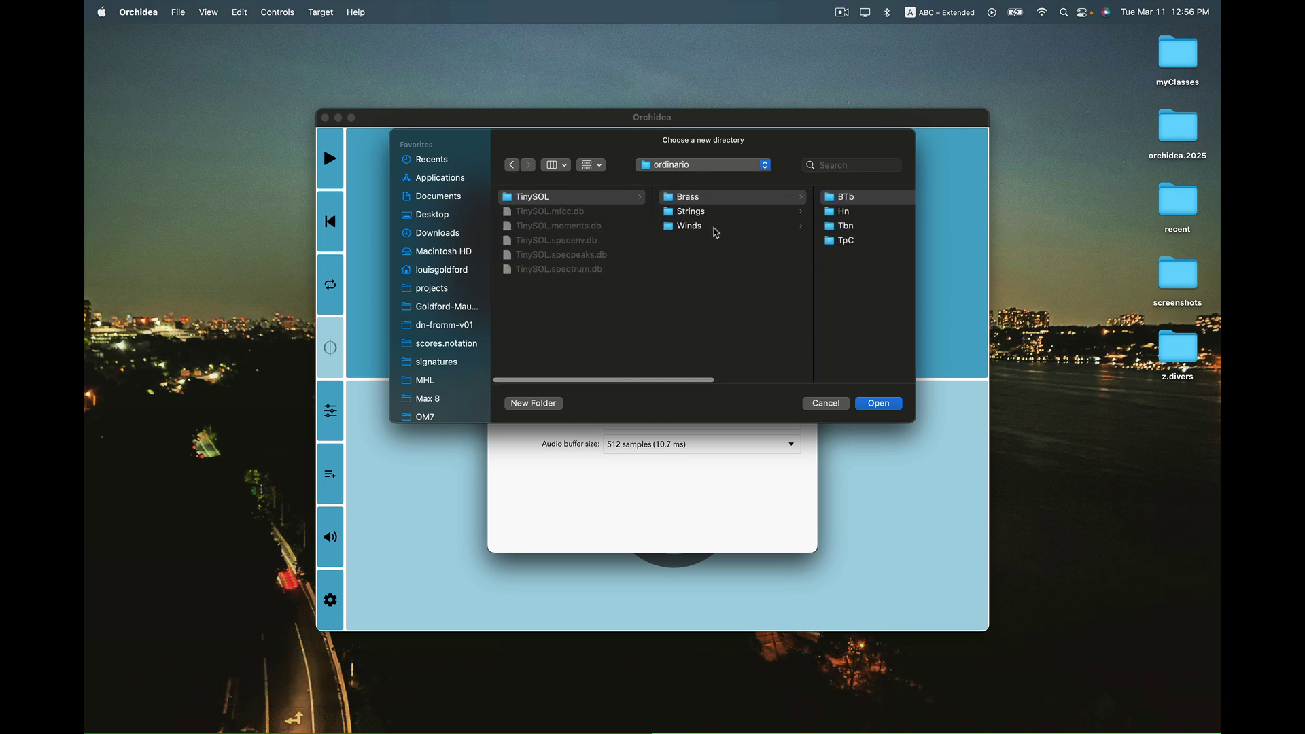
left_click(541, 197)
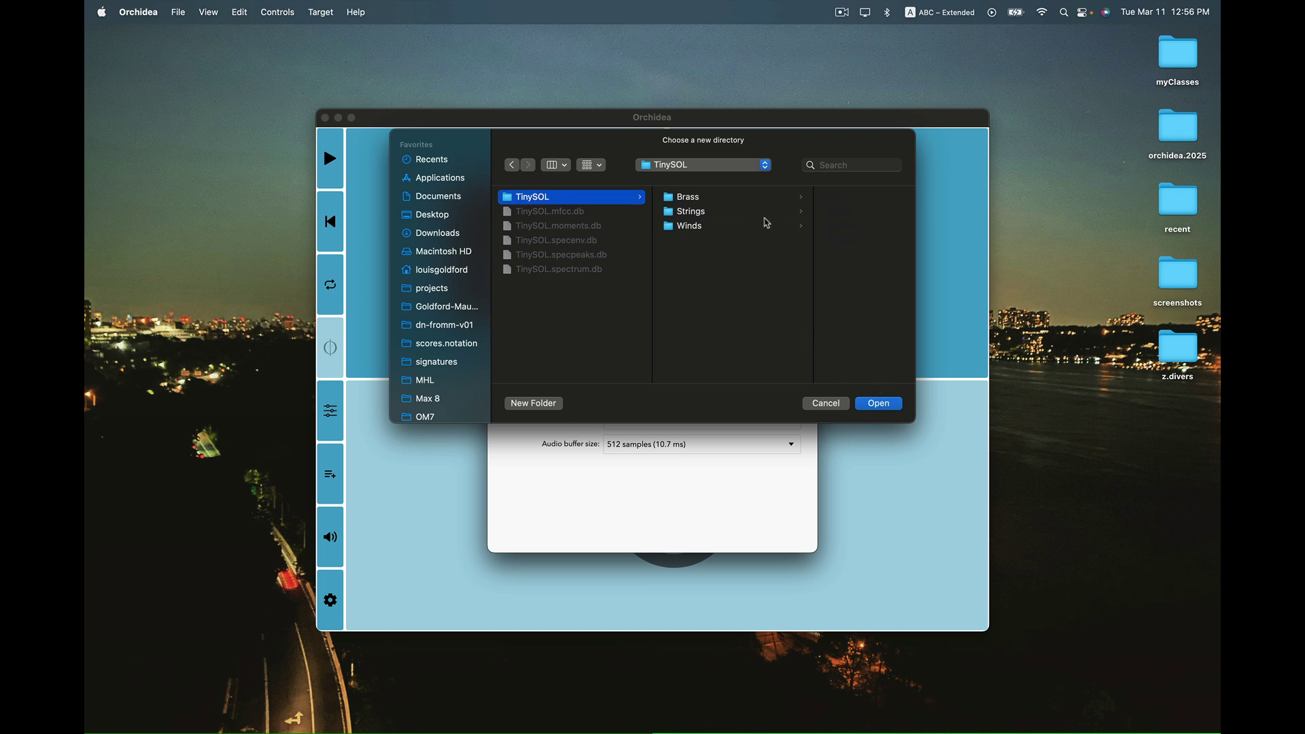
left_click(869, 404)
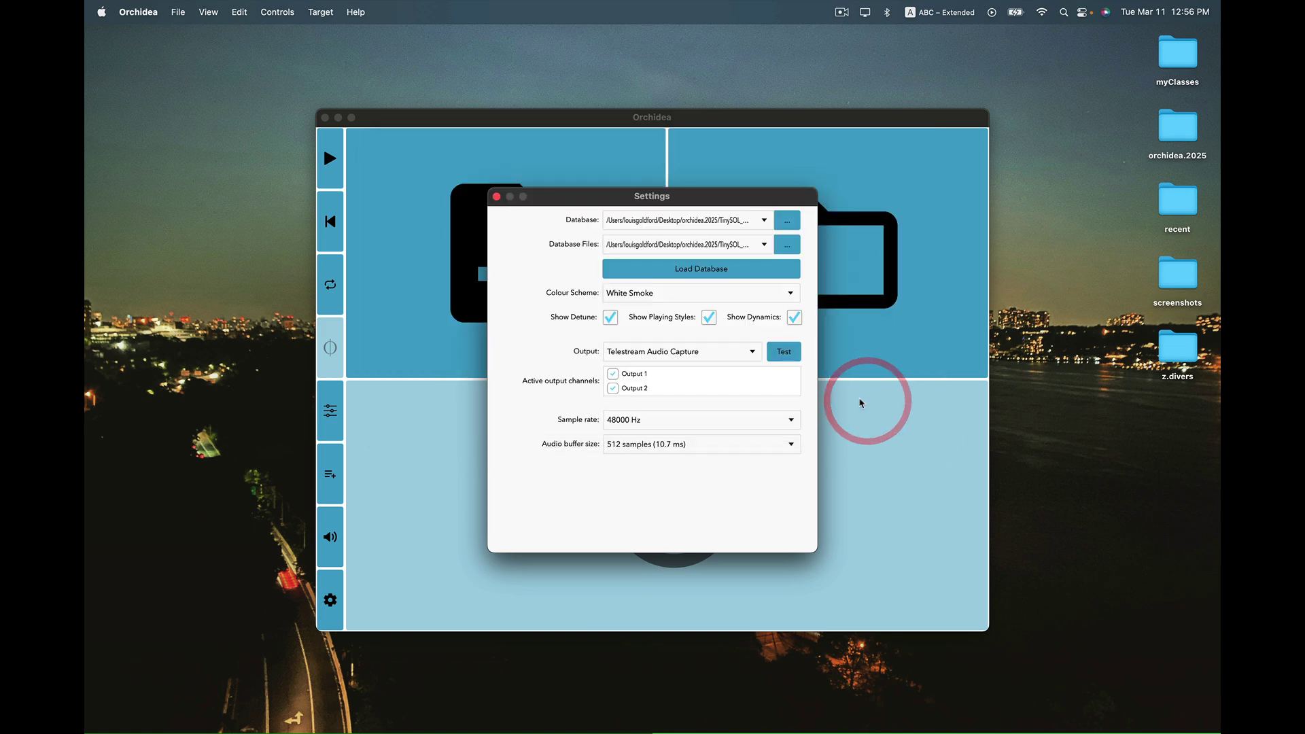
left_click(701, 272)
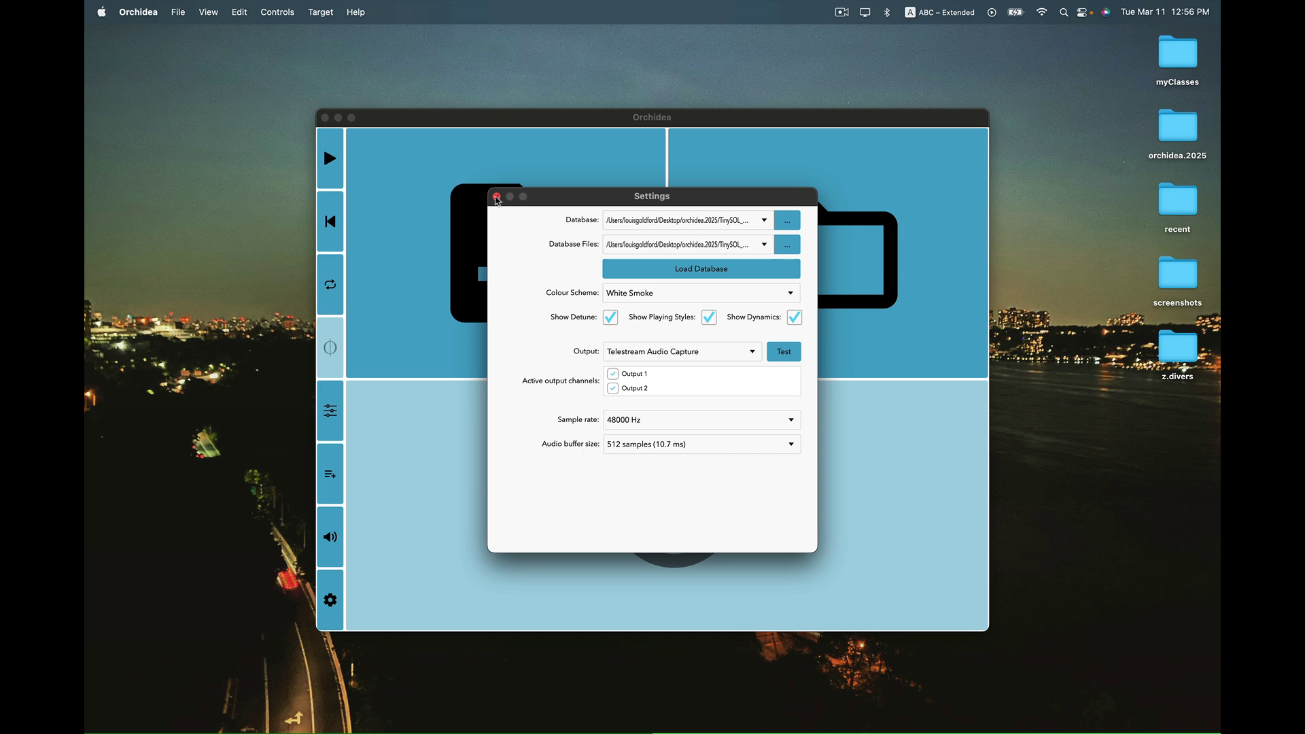
left_click(496, 197)
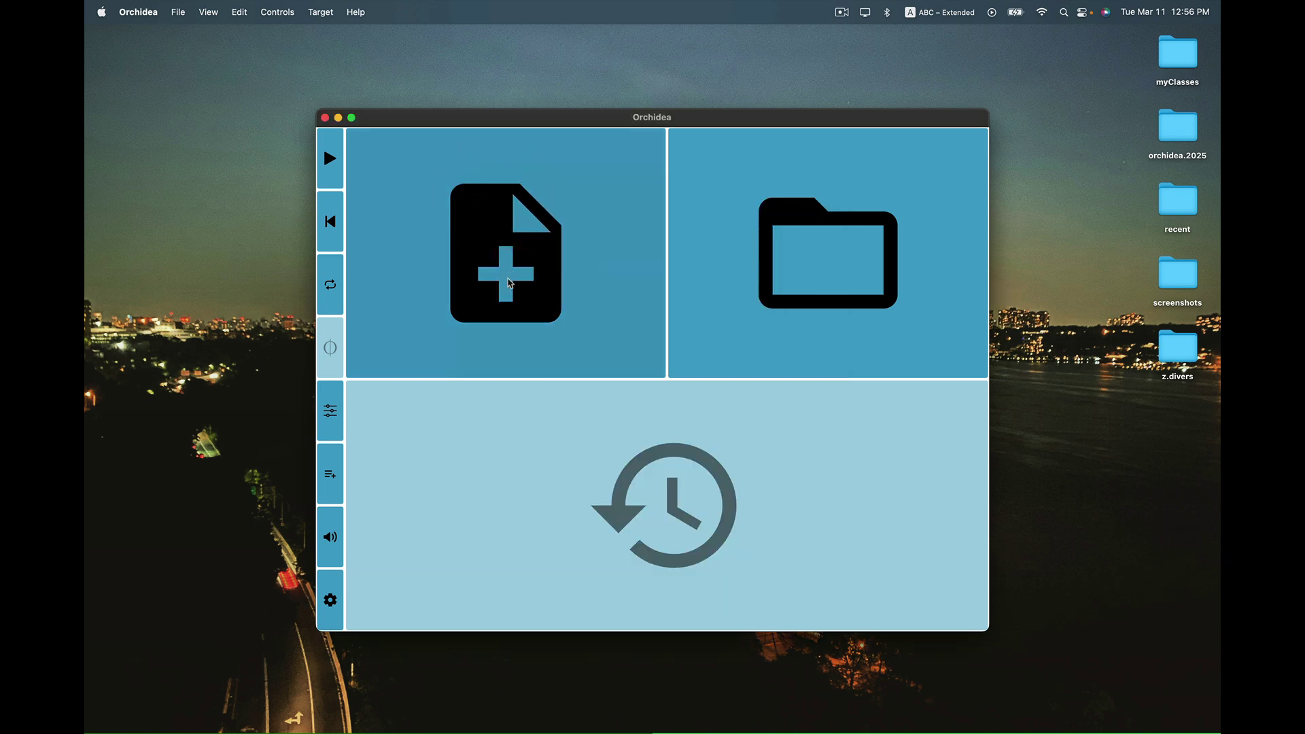
Create a new maquette and add all twelve instruments, BTb through Vn, to Score Instruments
left_click(507, 275)
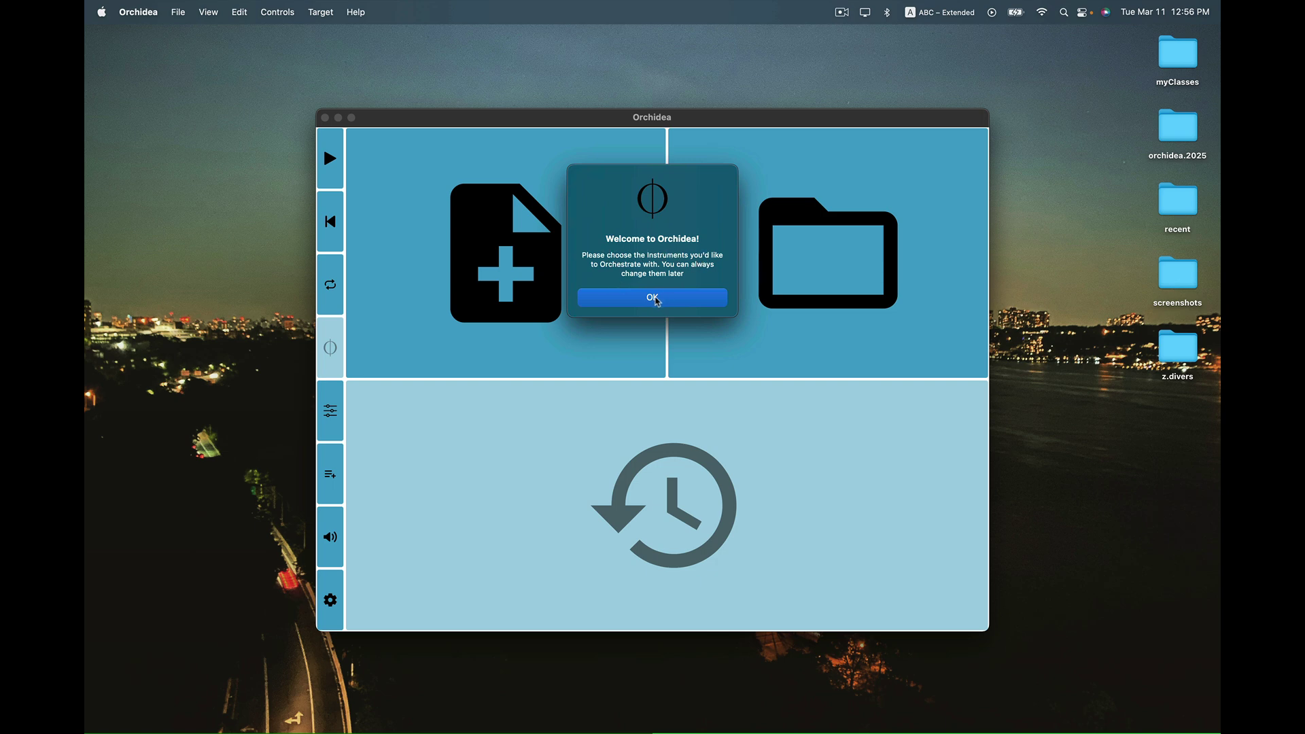
left_click(654, 299)
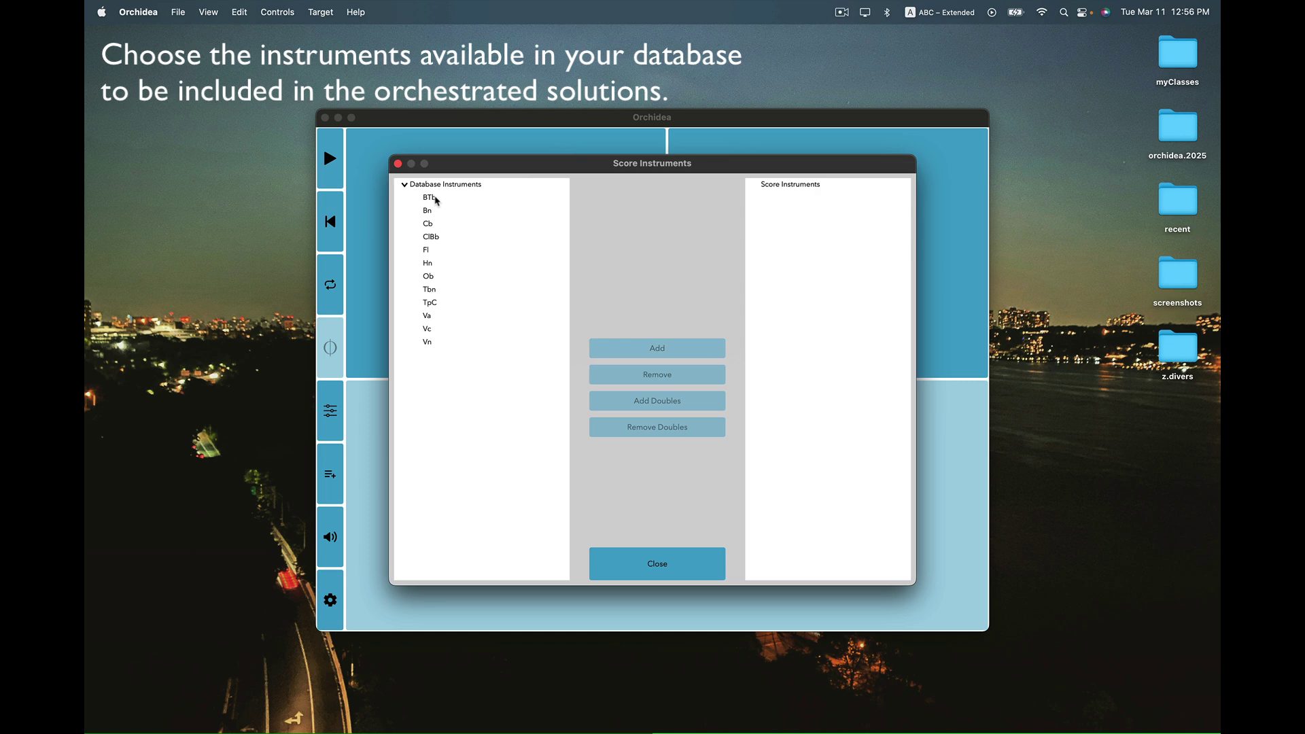
left_click(436, 200)
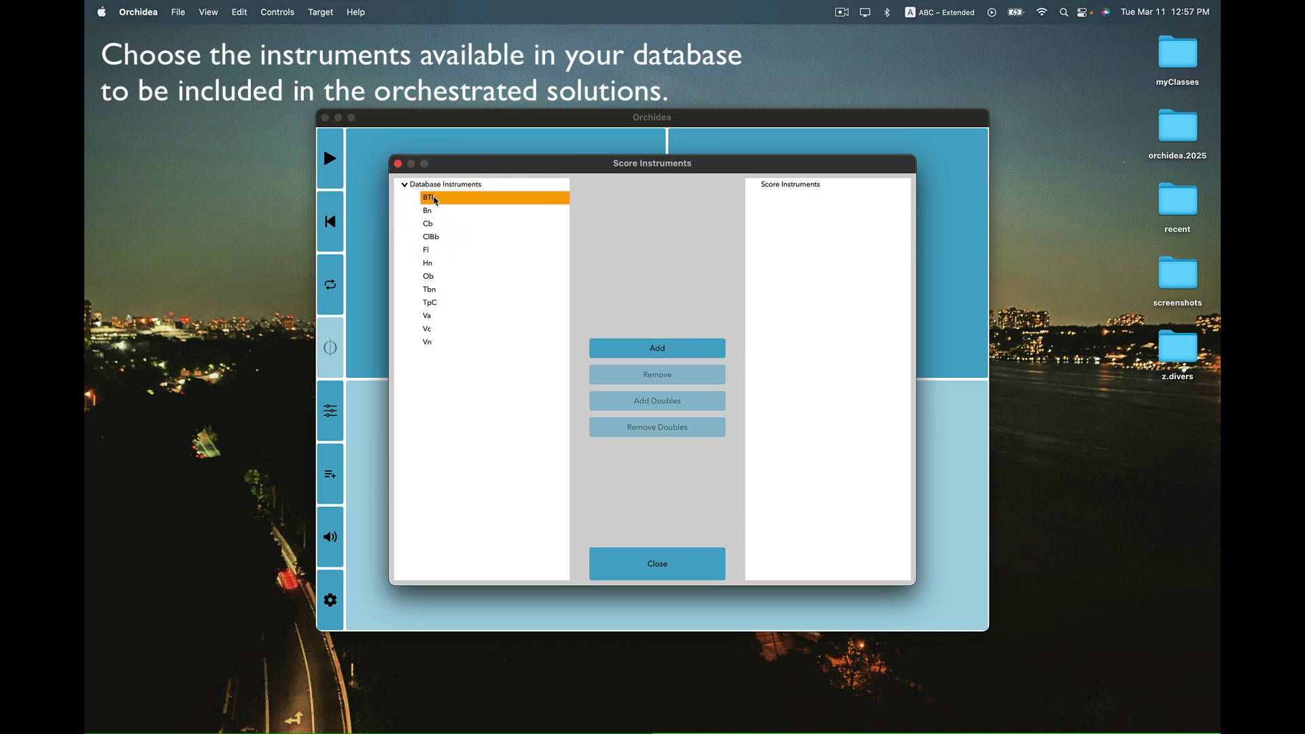
left_click(433, 345, "shift")
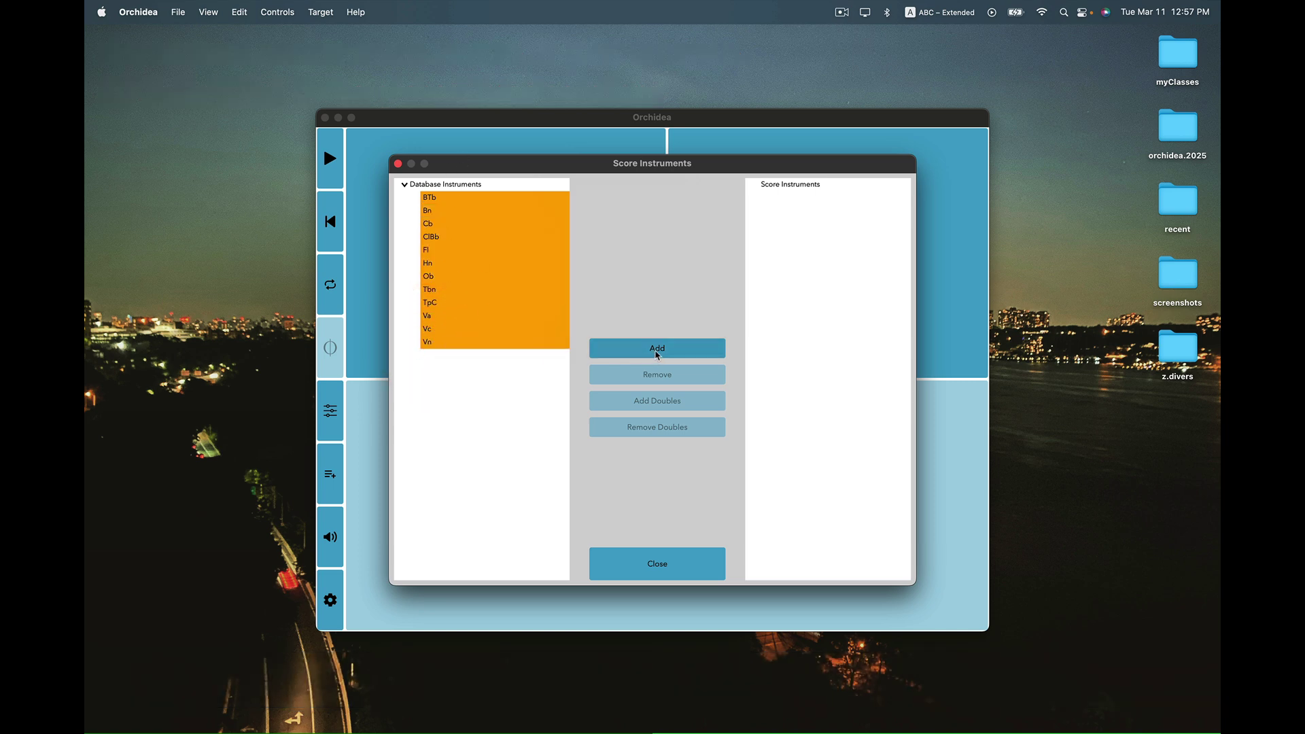
left_click(659, 352)
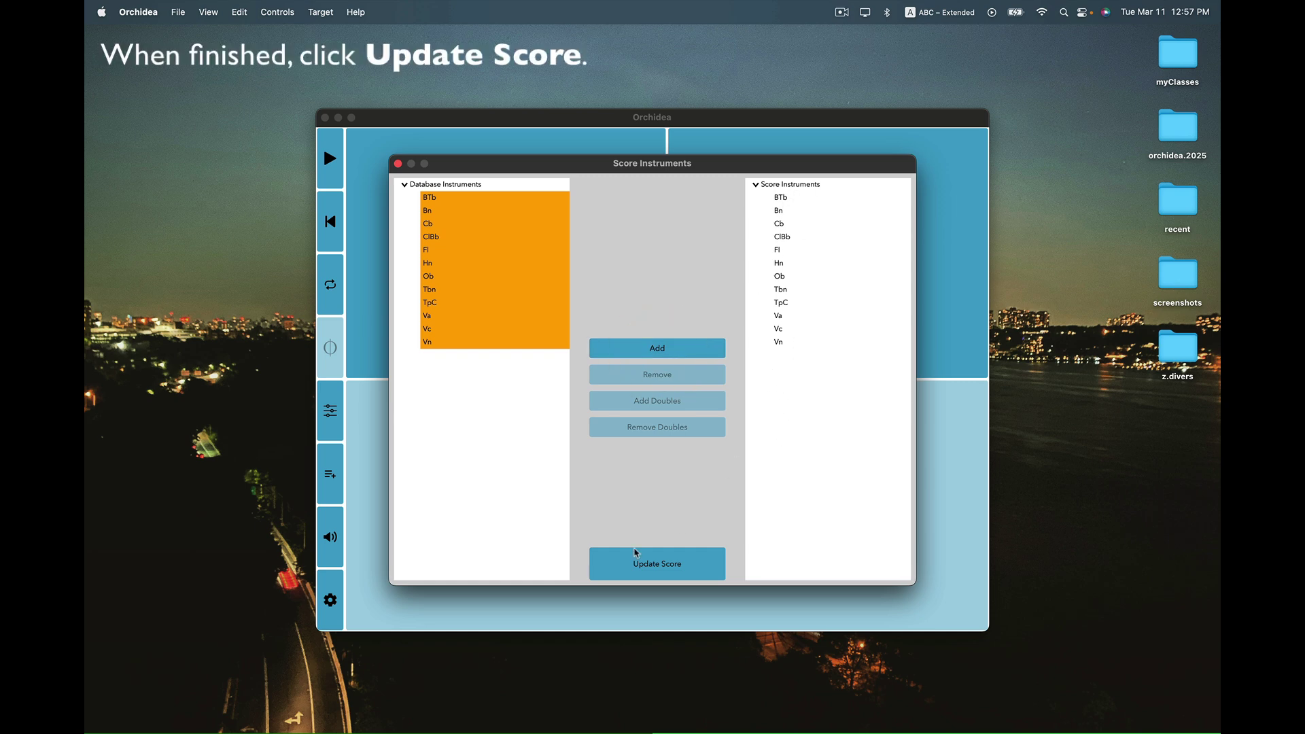
Update the score with the instruments, reposition the window, and show the Inspector panel
left_click(650, 570)
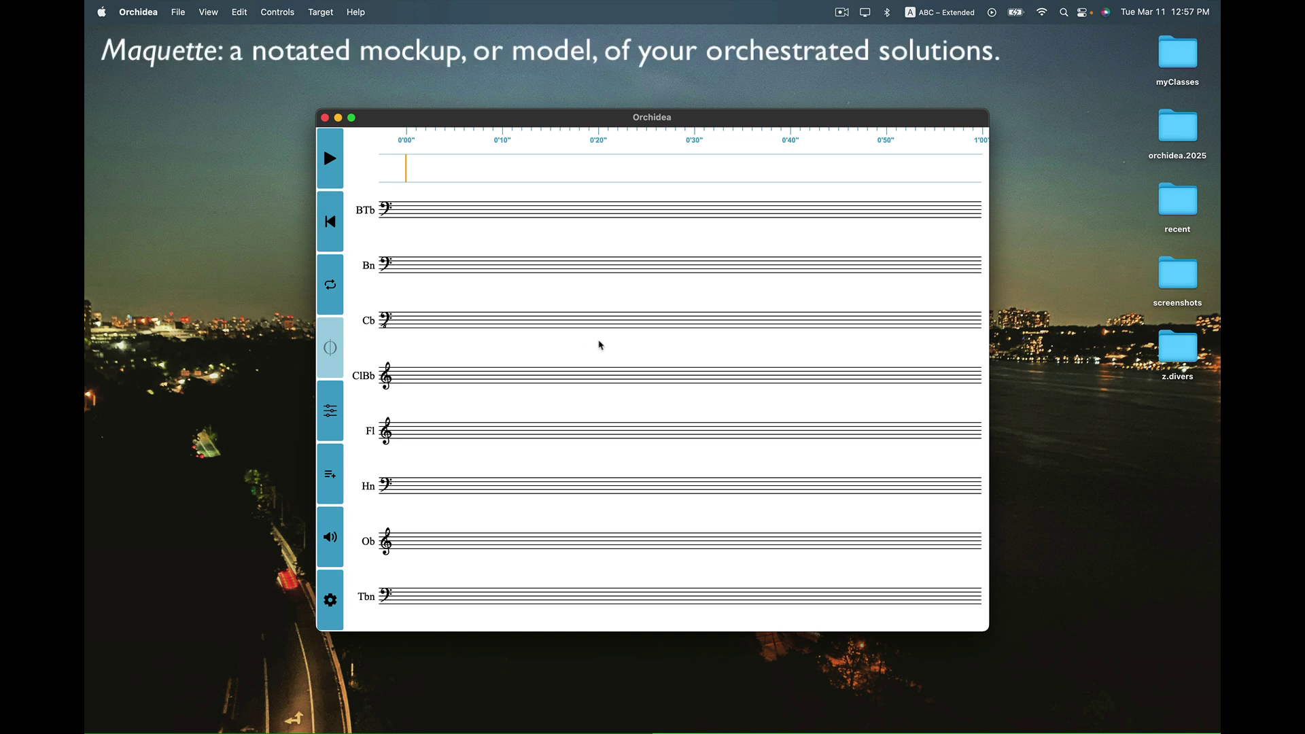
left_click_drag(607, 119, 534, 76)
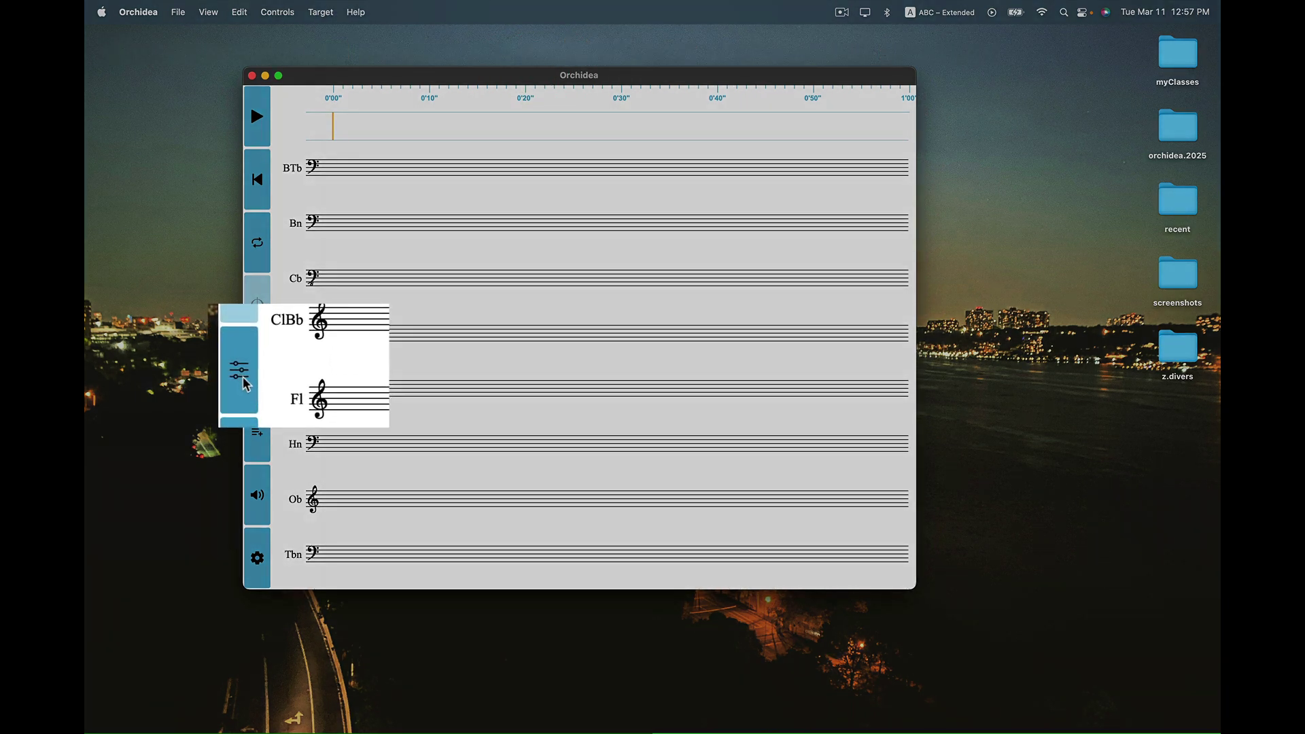
left_click(257, 368)
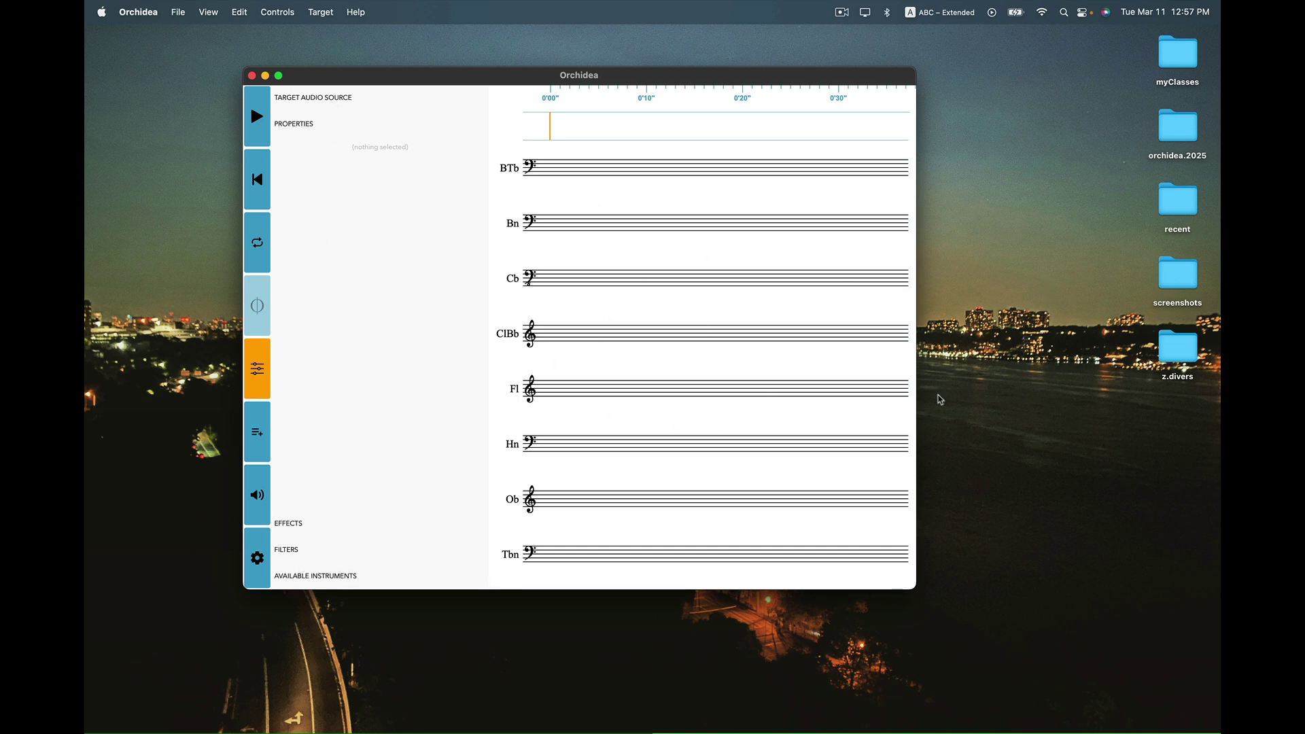
Drag Beethoven_Piano_1.wav from Desktop/orchidea.2025/audio.samples in Finder onto Orchidea's target audio track
key("super+Tab")
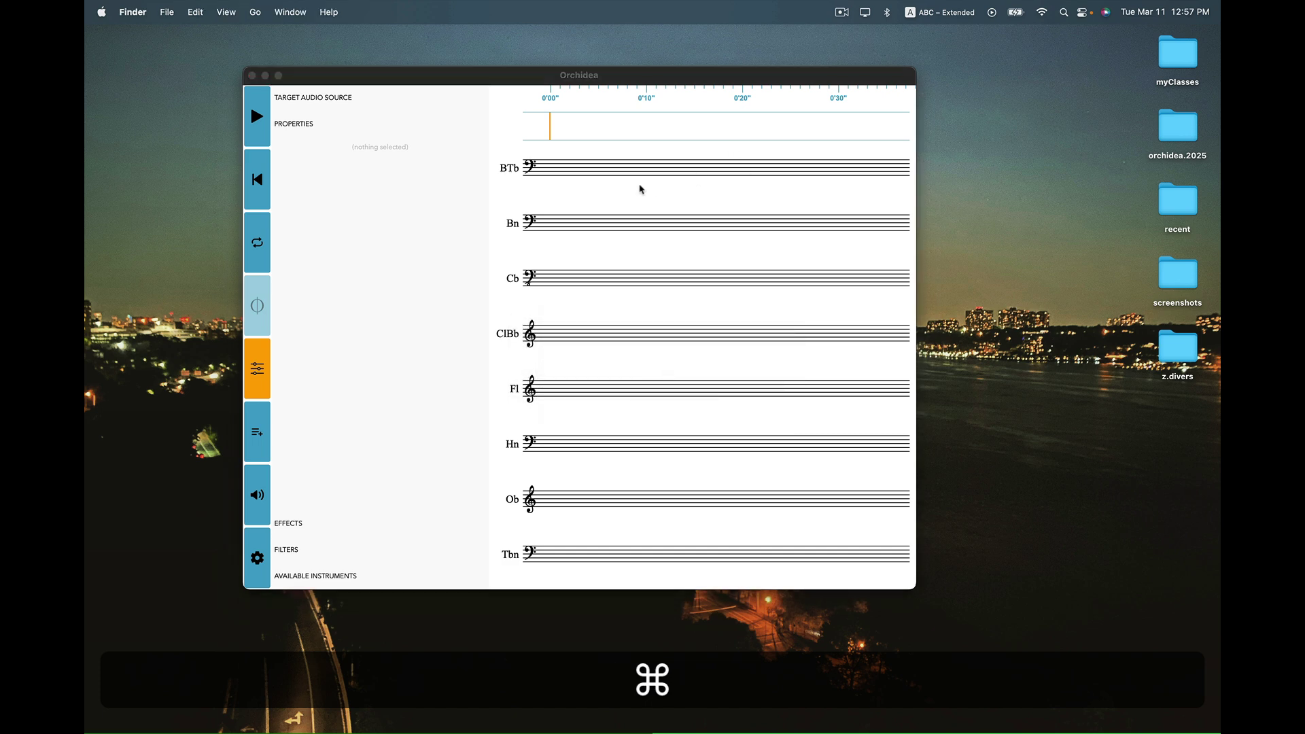
key("super+n")
left_click(528, 308)
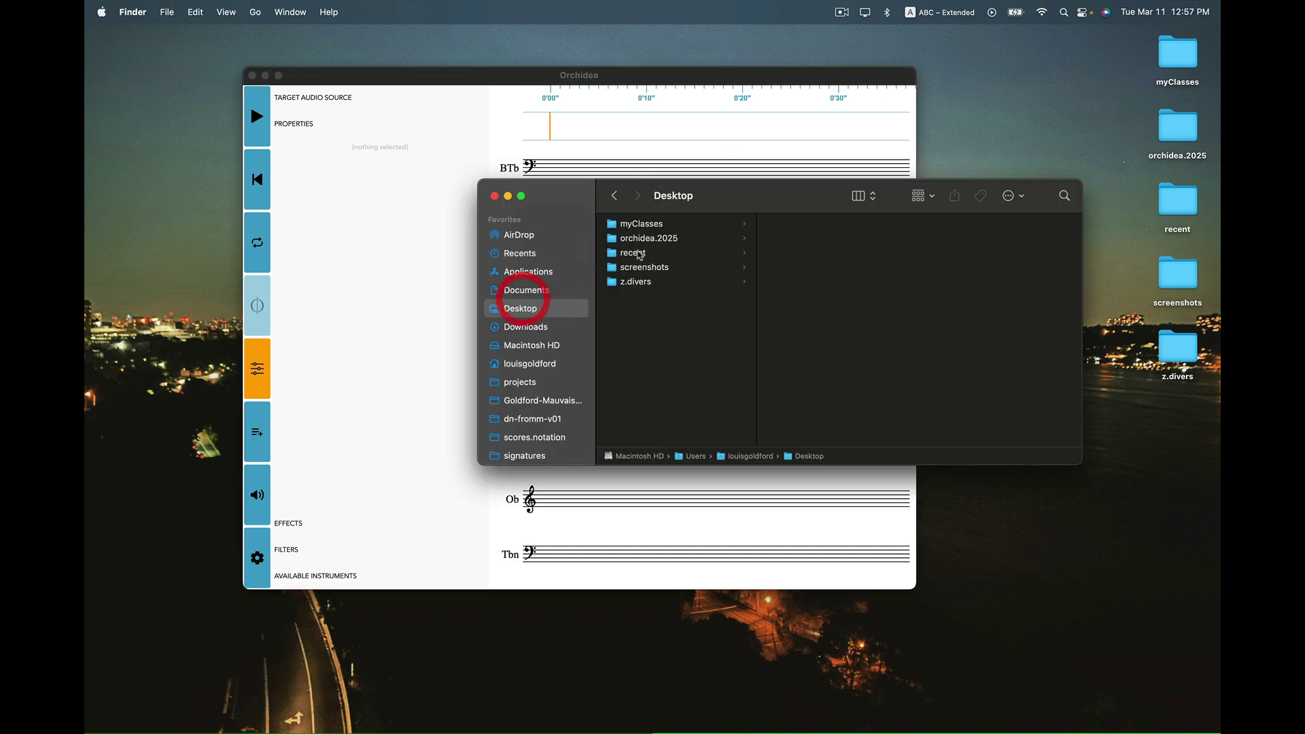
left_click(649, 240)
left_click_drag(818, 194, 698, 476)
left_click(861, 355)
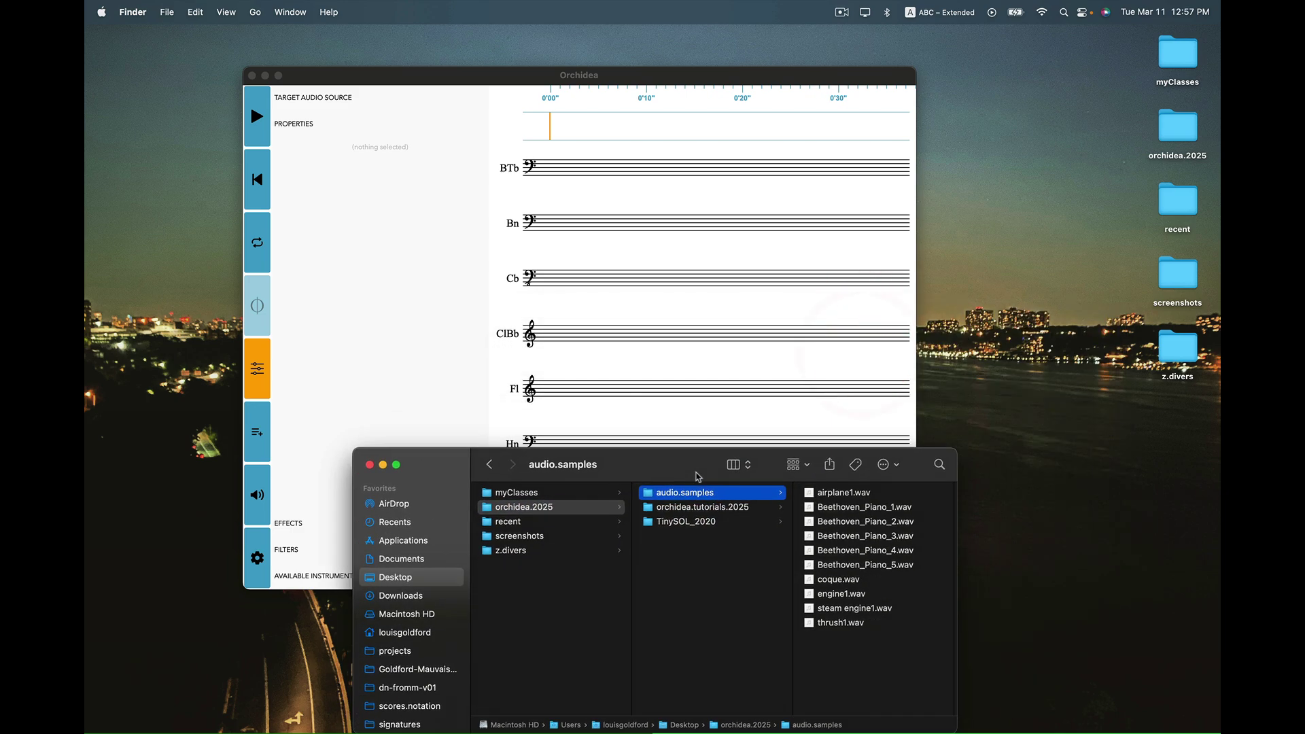
left_click(846, 510)
left_click_drag(669, 465, 493, 500)
left_click_drag(532, 543, 620, 125)
left_click(621, 121)
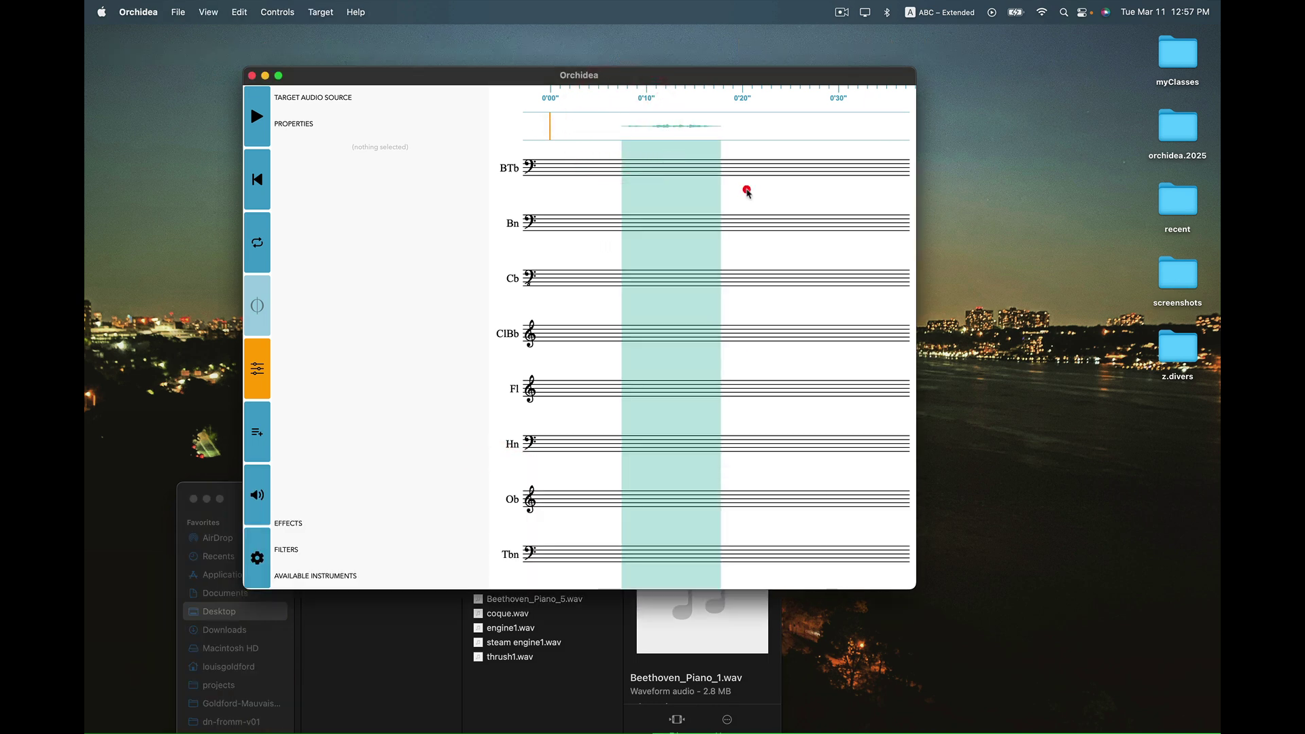
Shift the piano target region earlier toward 0'00" and play it back once
left_click(746, 191)
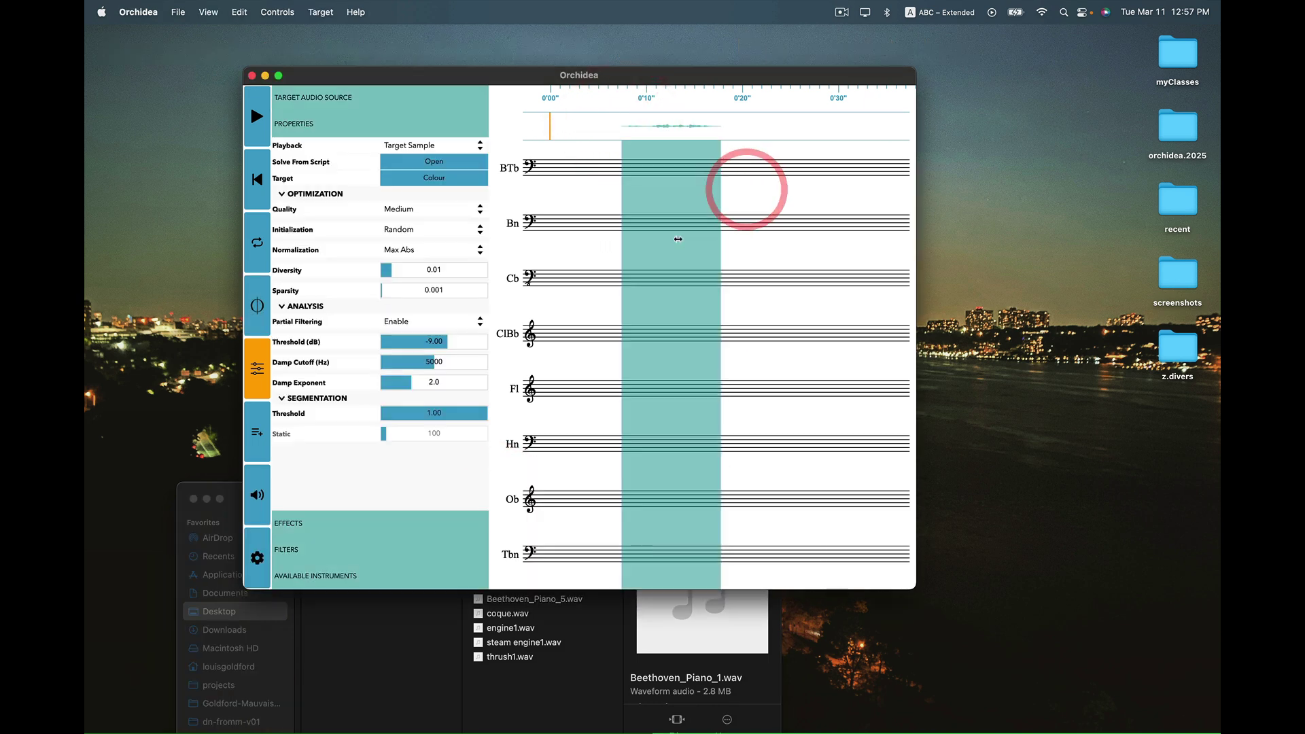
left_click(745, 198)
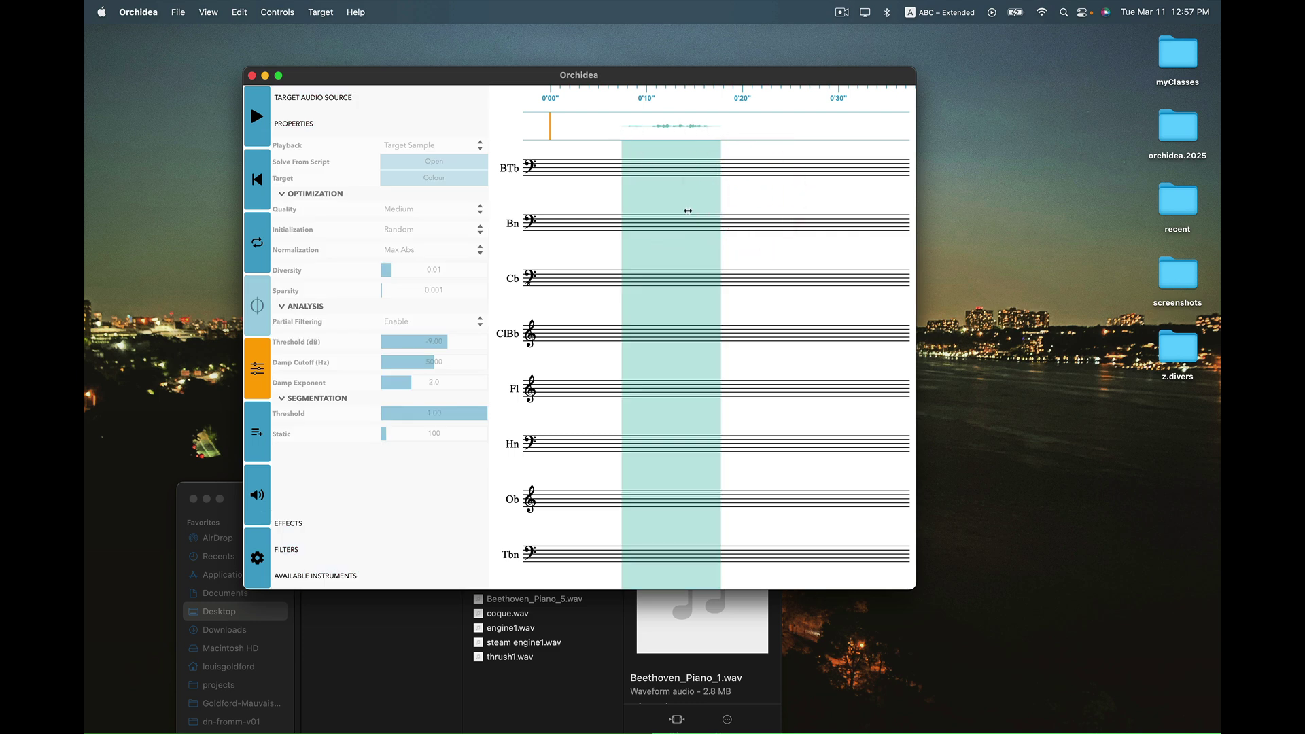
left_click_drag(684, 204, 634, 210)
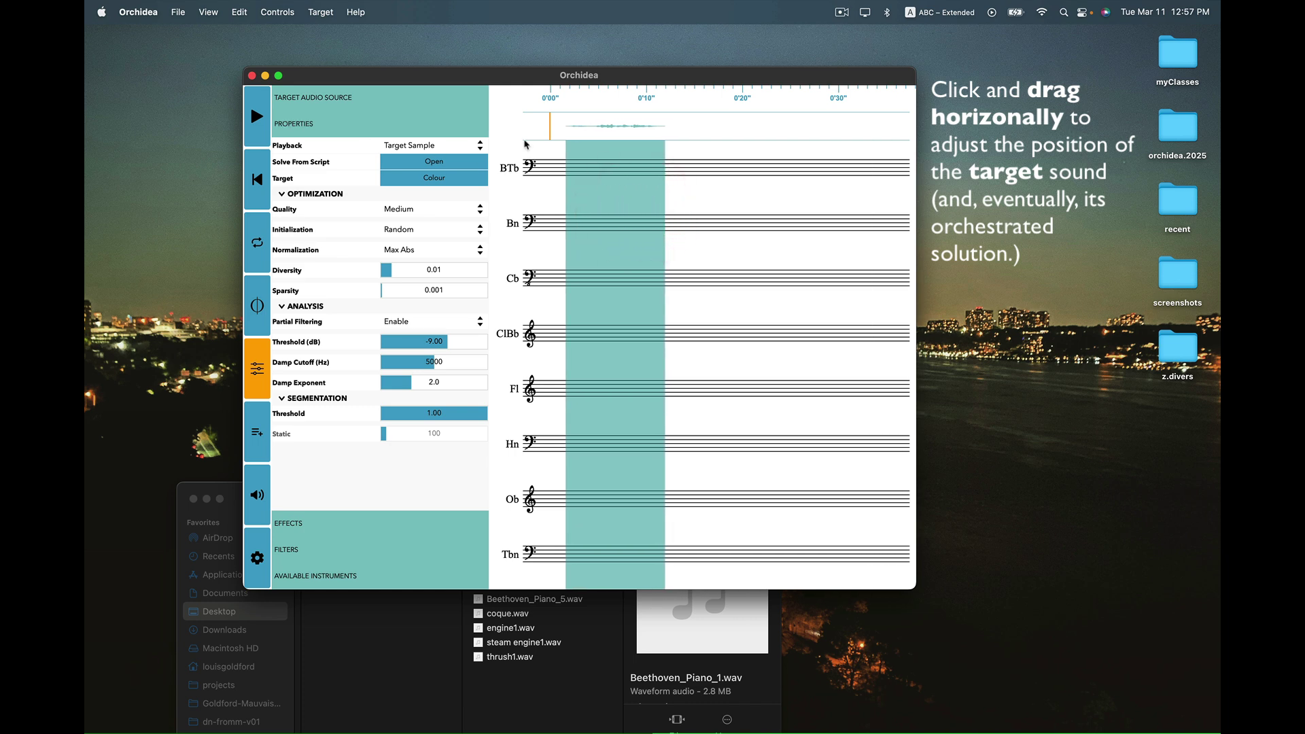
left_click(588, 195)
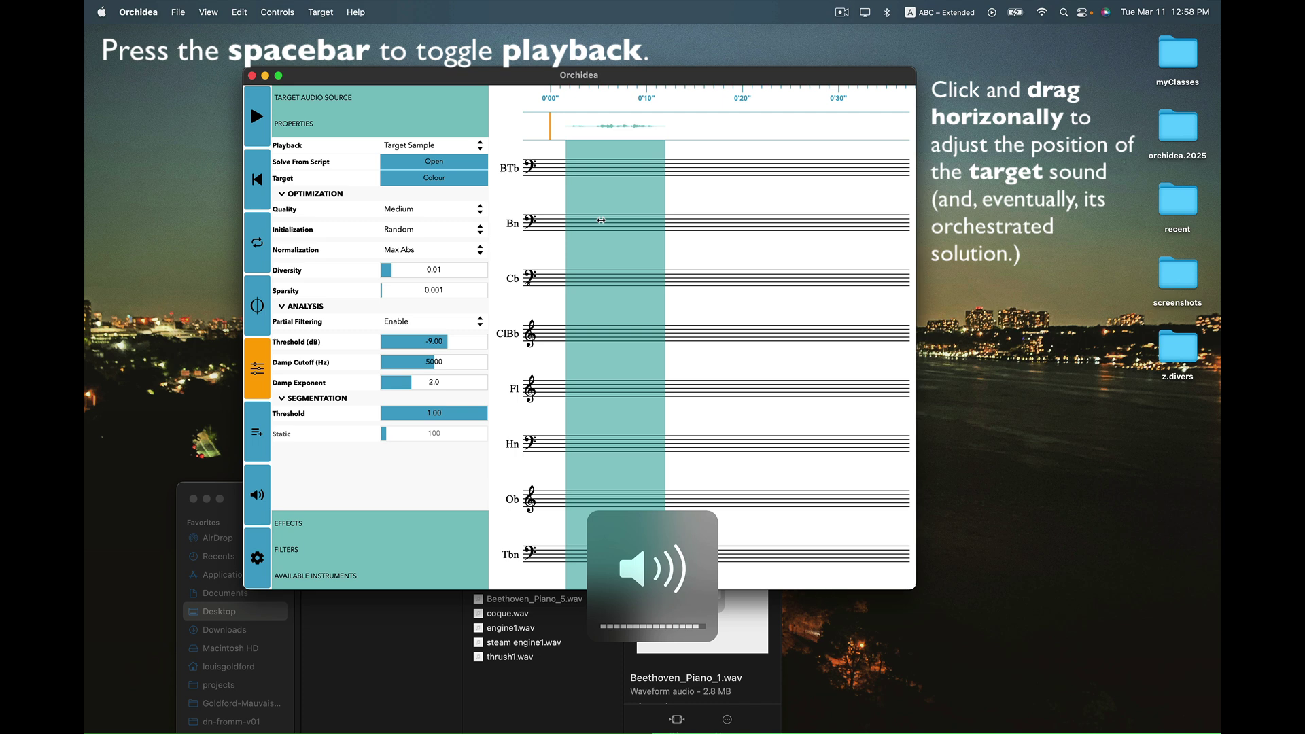
key("space")
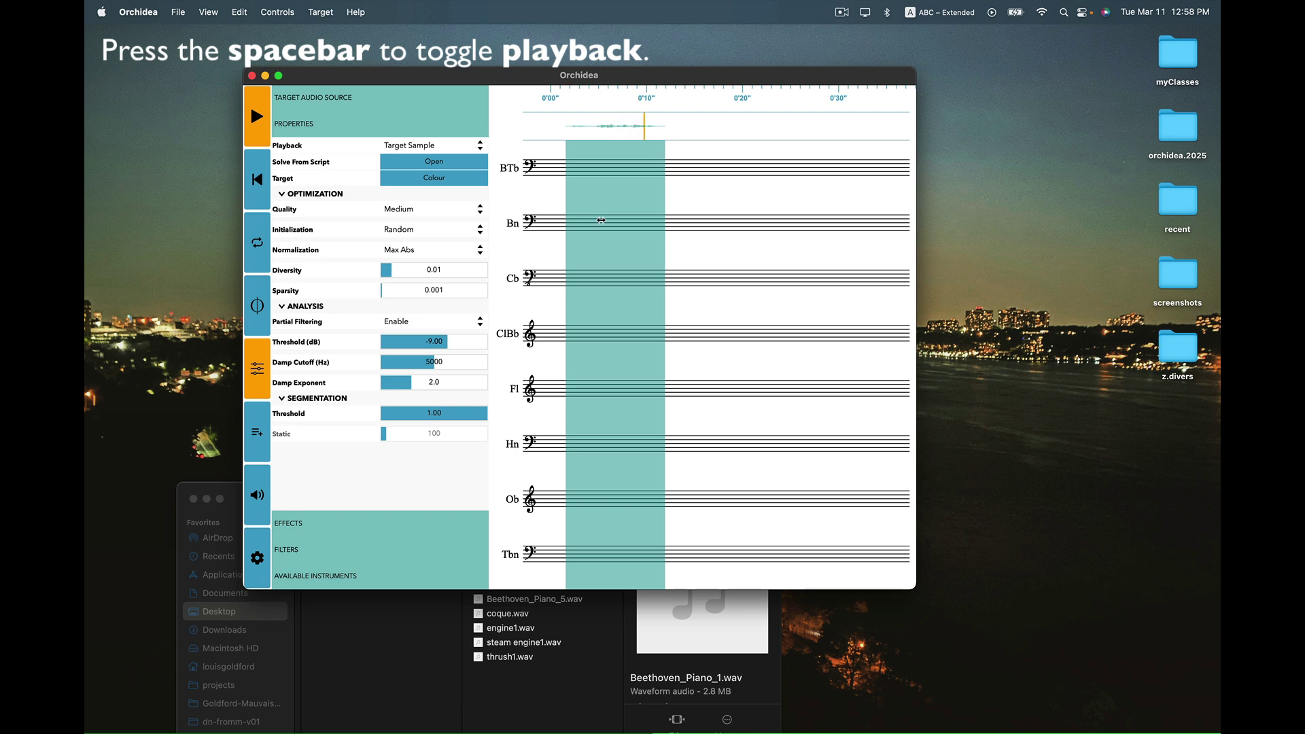
key("space")
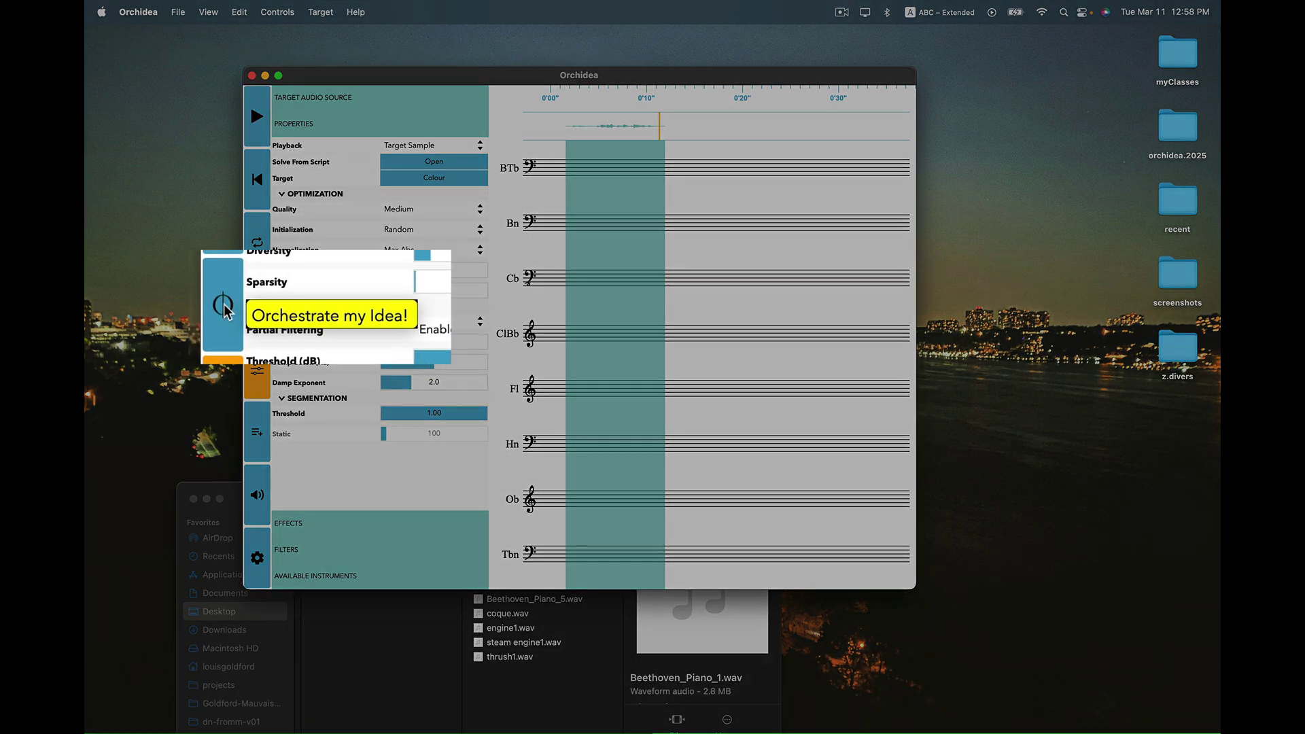
Orchestrate the target, keep Playback on Orchestration, and rewind the playhead to the start
left_click(225, 309)
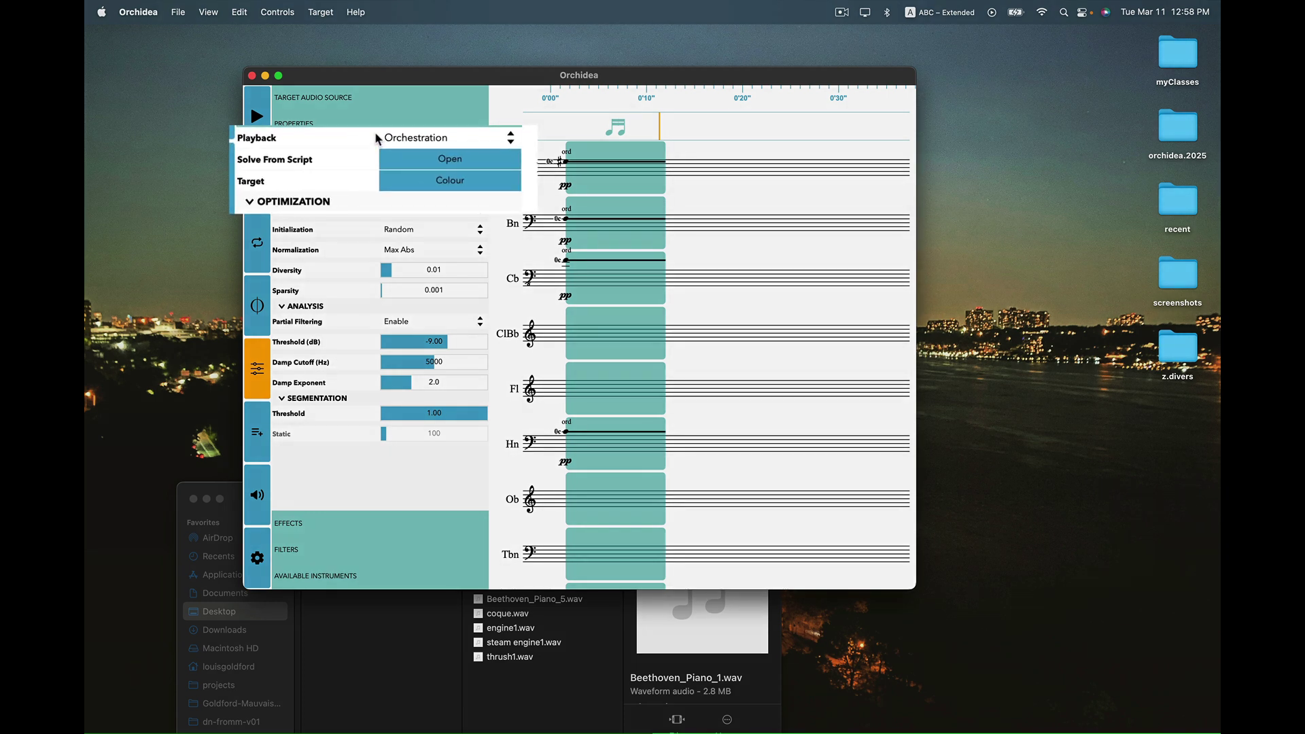
left_click(403, 137)
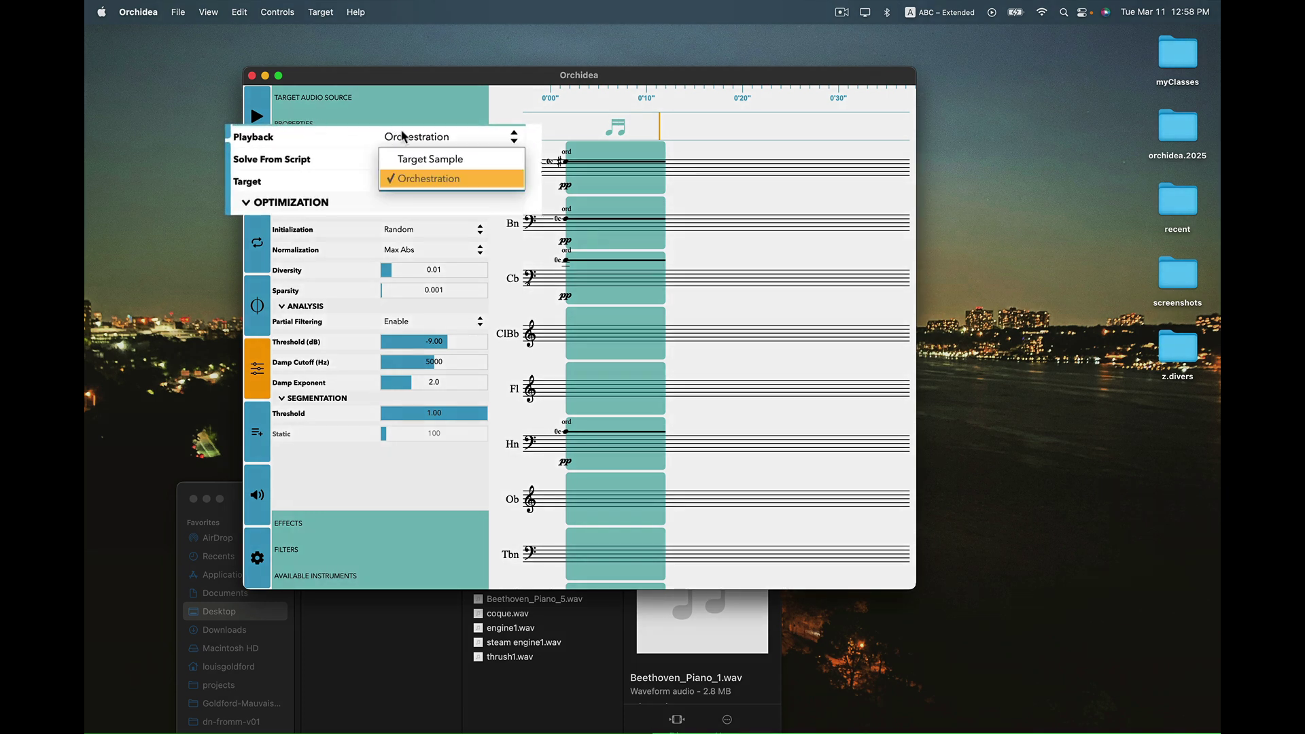
left_click(418, 178)
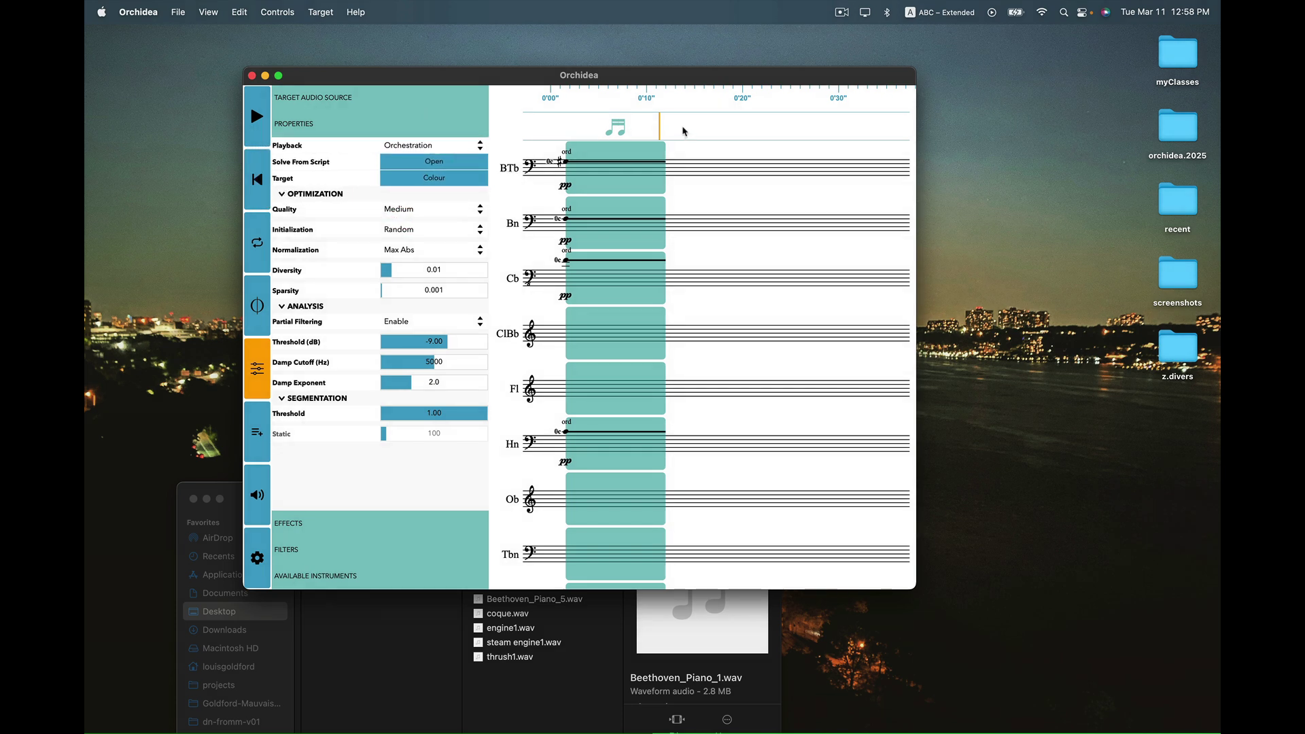
left_click(566, 127)
Play the orchestration from the timeline start, then stop it
left_click(564, 134)
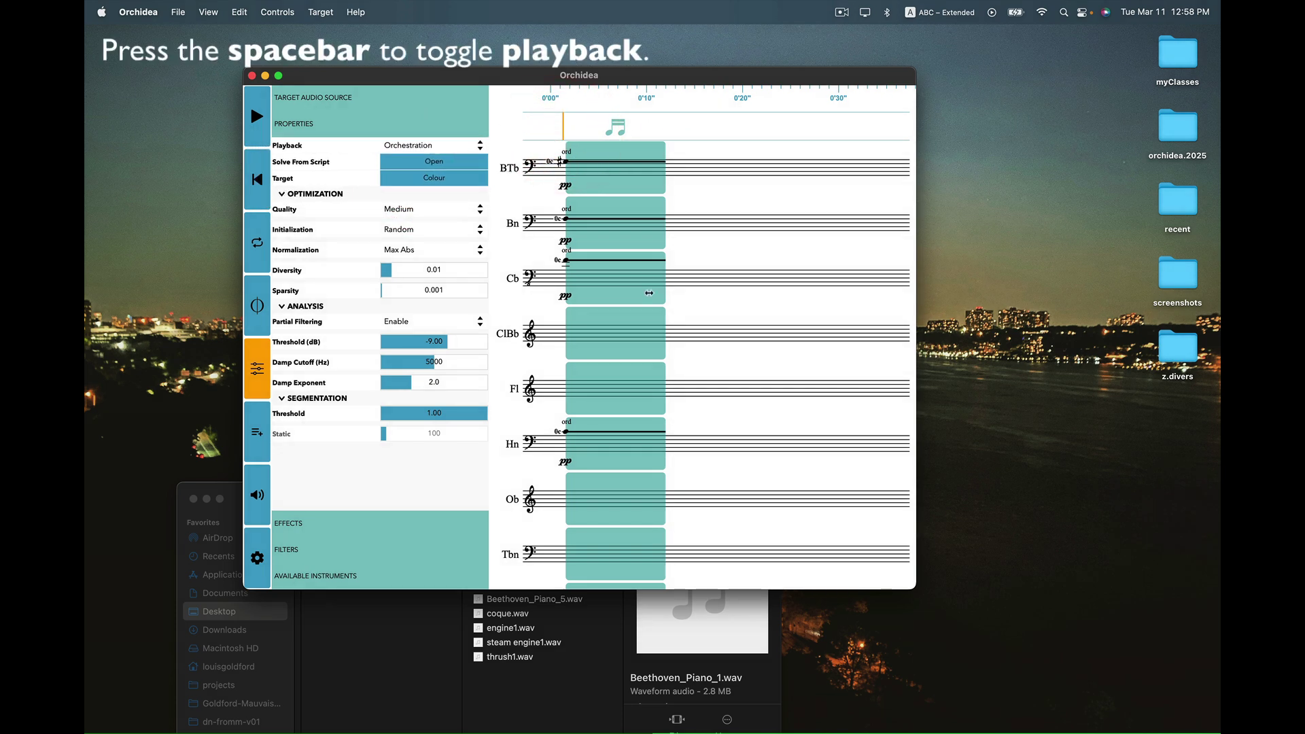
key("space")
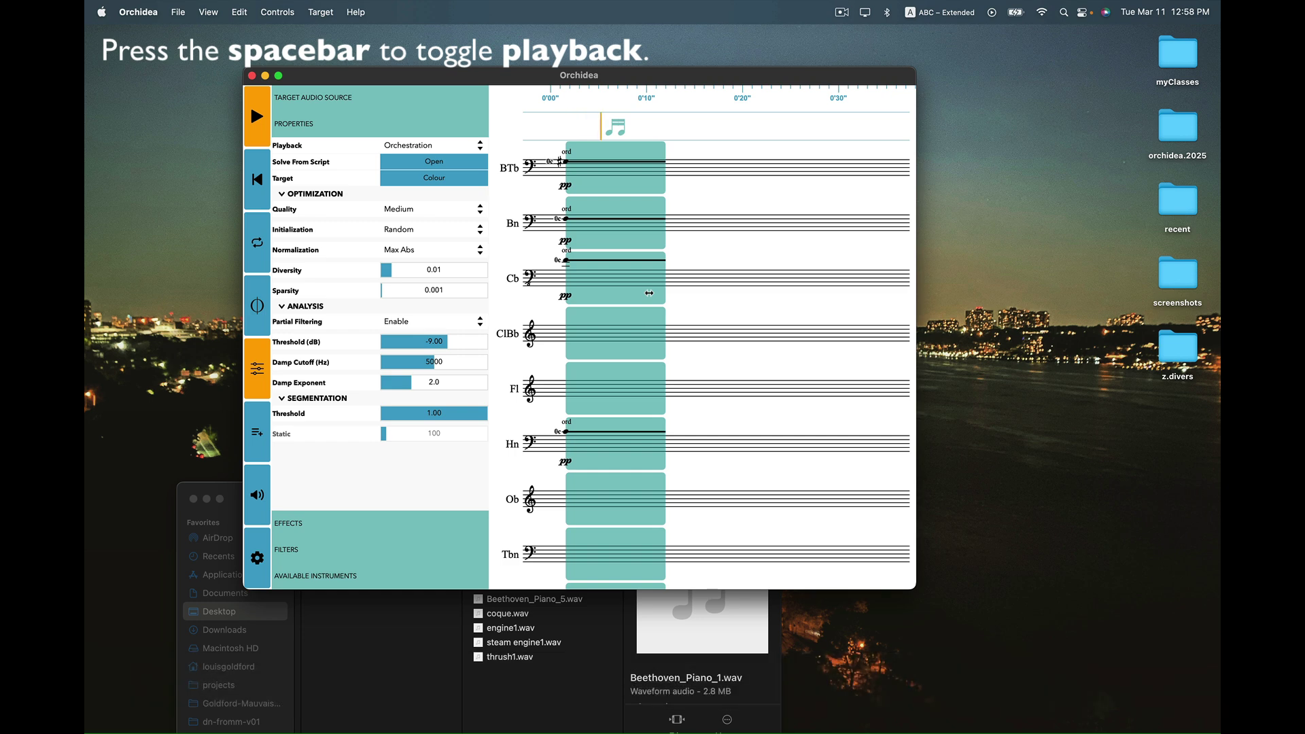
key("space")
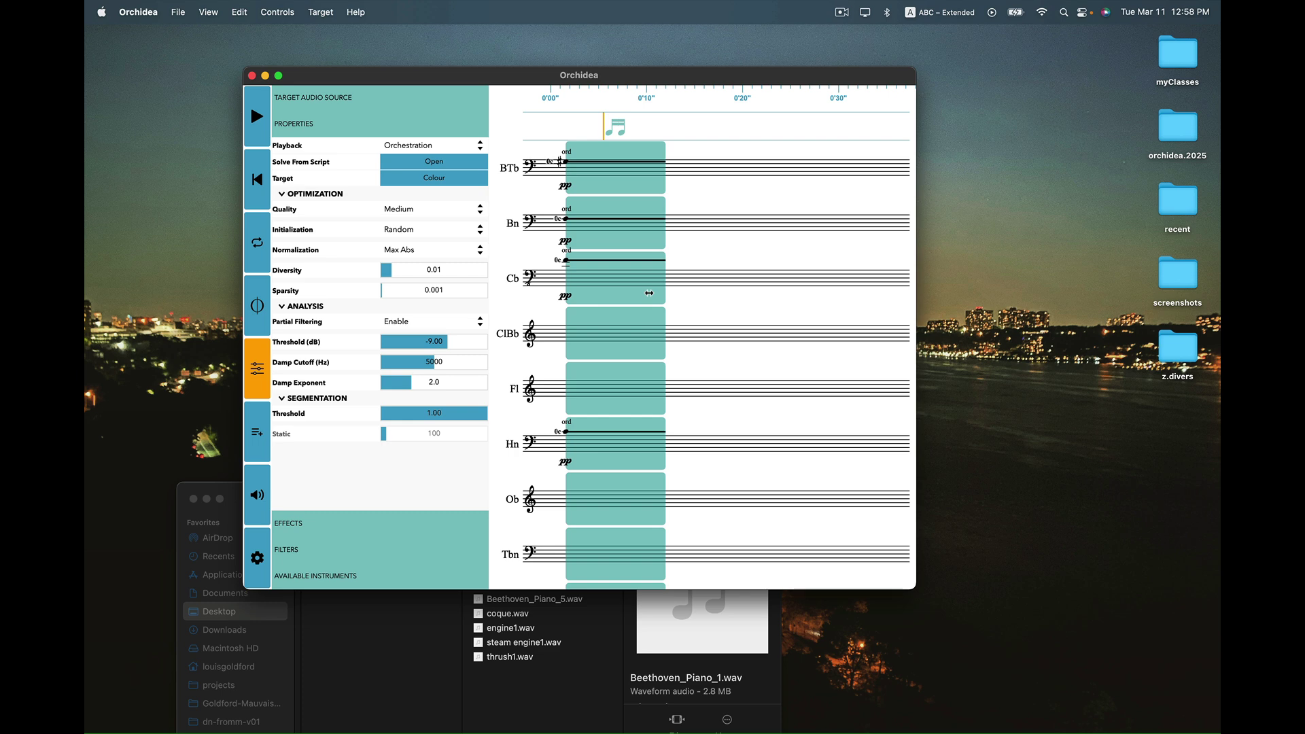
Switch Playback to Target Sample and audition the original piano sample from the start
left_click(409, 146)
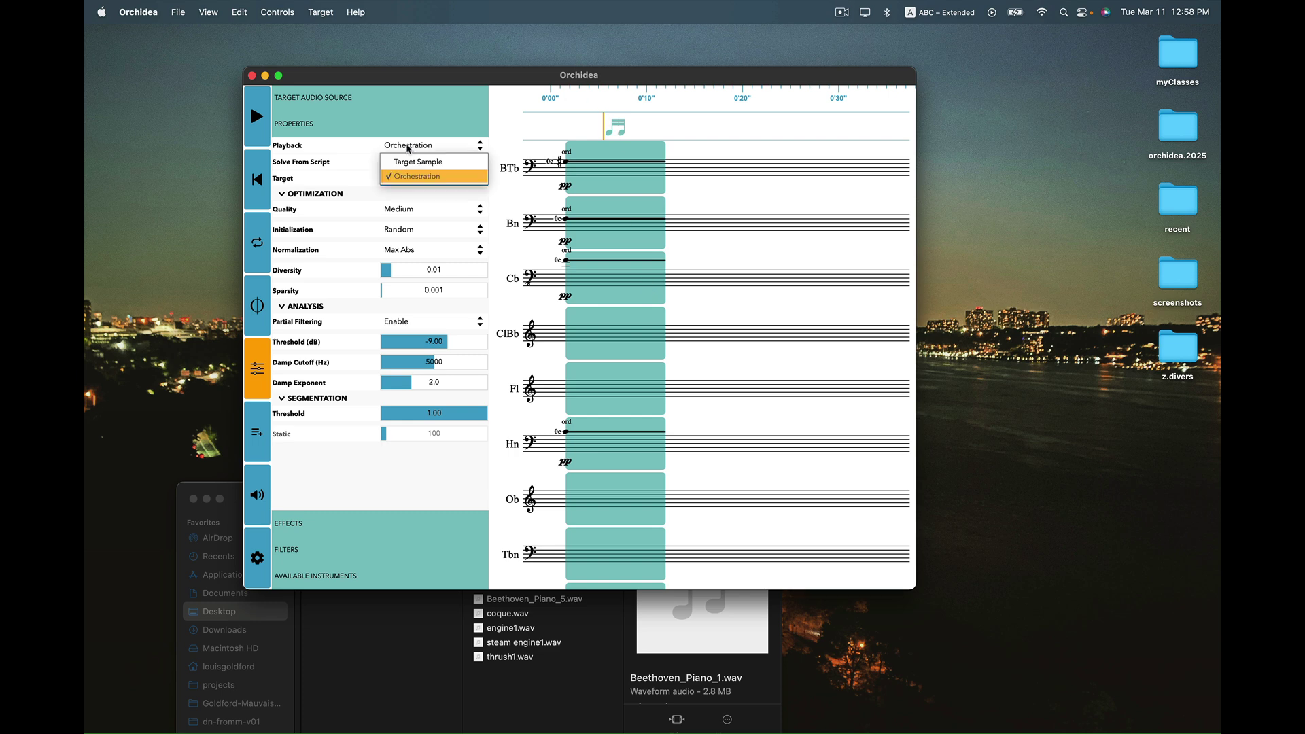
left_click(412, 162)
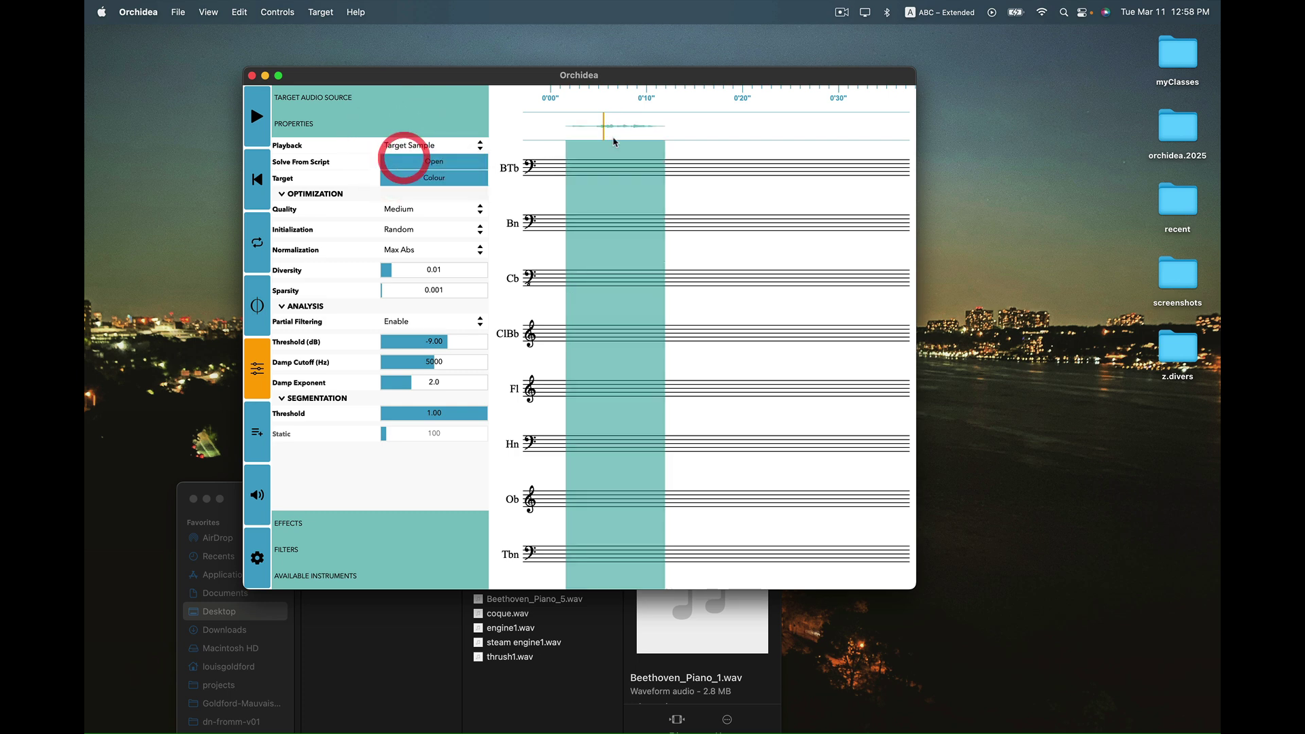
left_click(569, 123)
key("space")
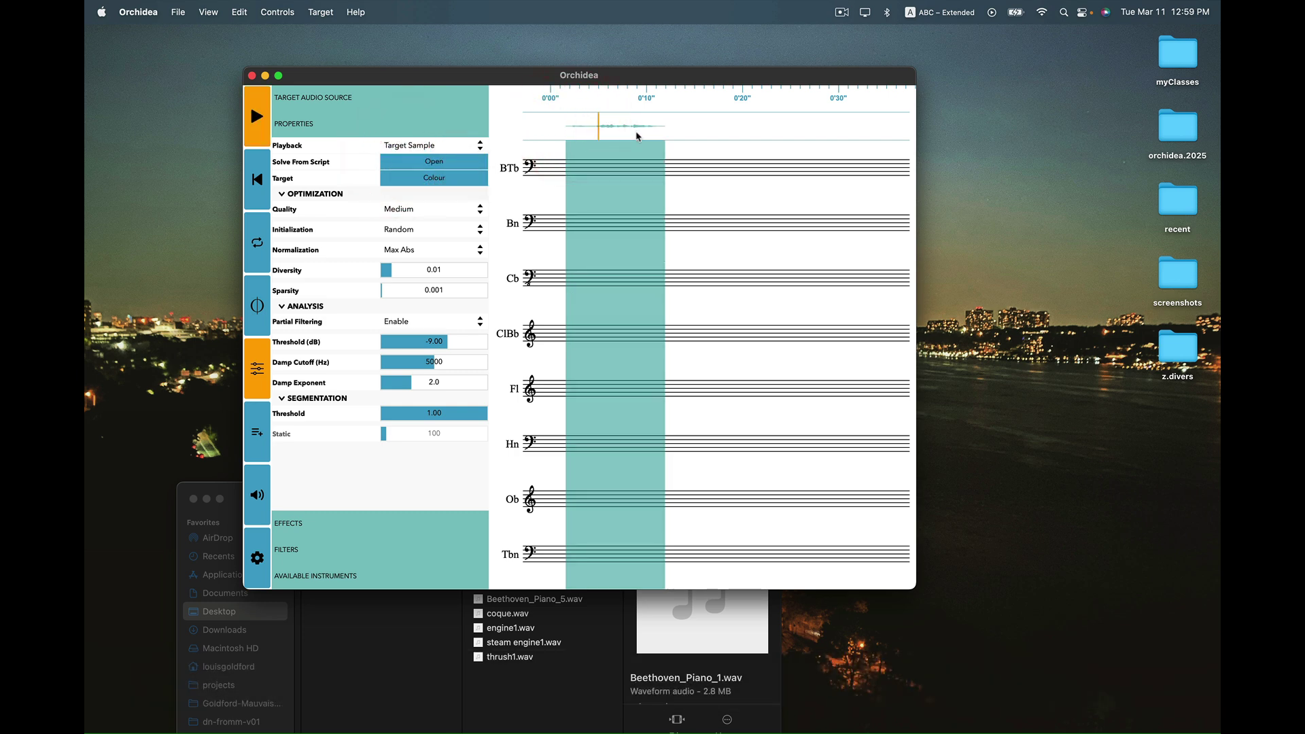
key("space")
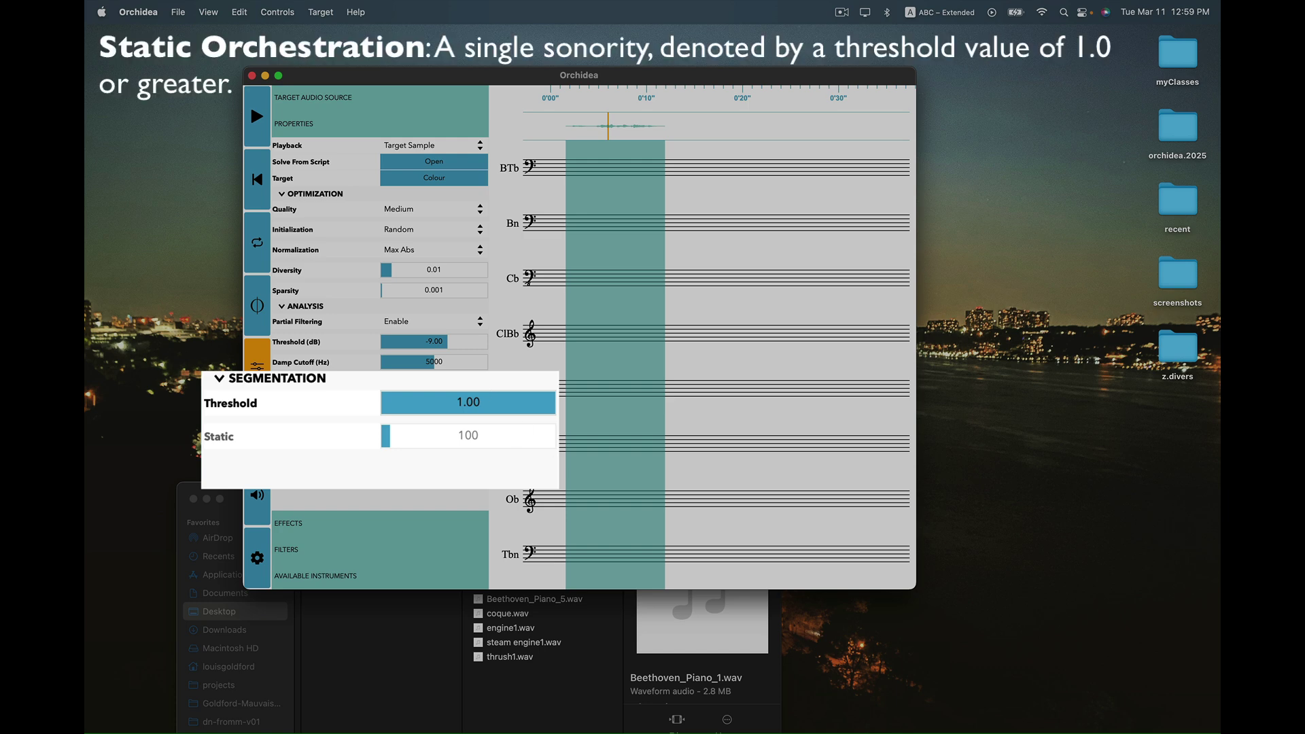
Set Playback to Orchestration and drag the Segmentation Threshold from 1.00 down to 0.50
left_click(415, 146)
left_click(415, 157)
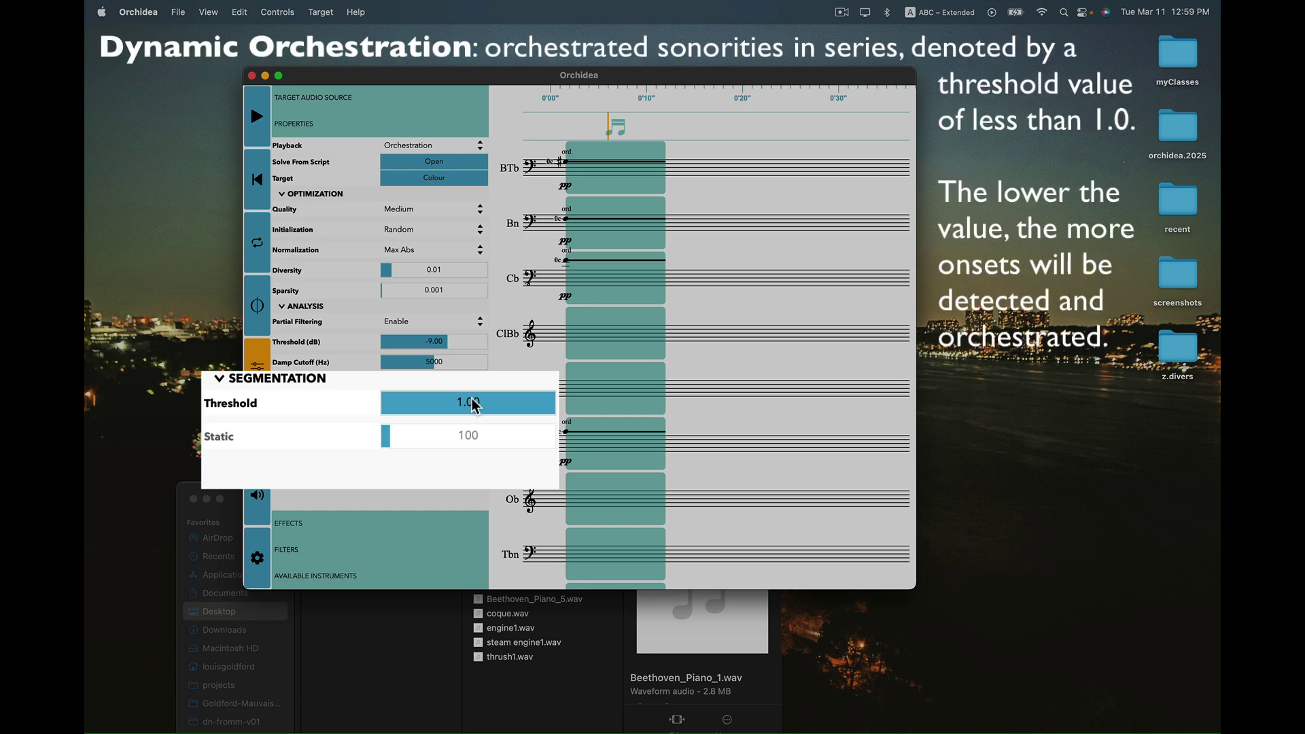
left_click_drag(476, 400, 425, 494)
left_click_drag(454, 425, 498, 437)
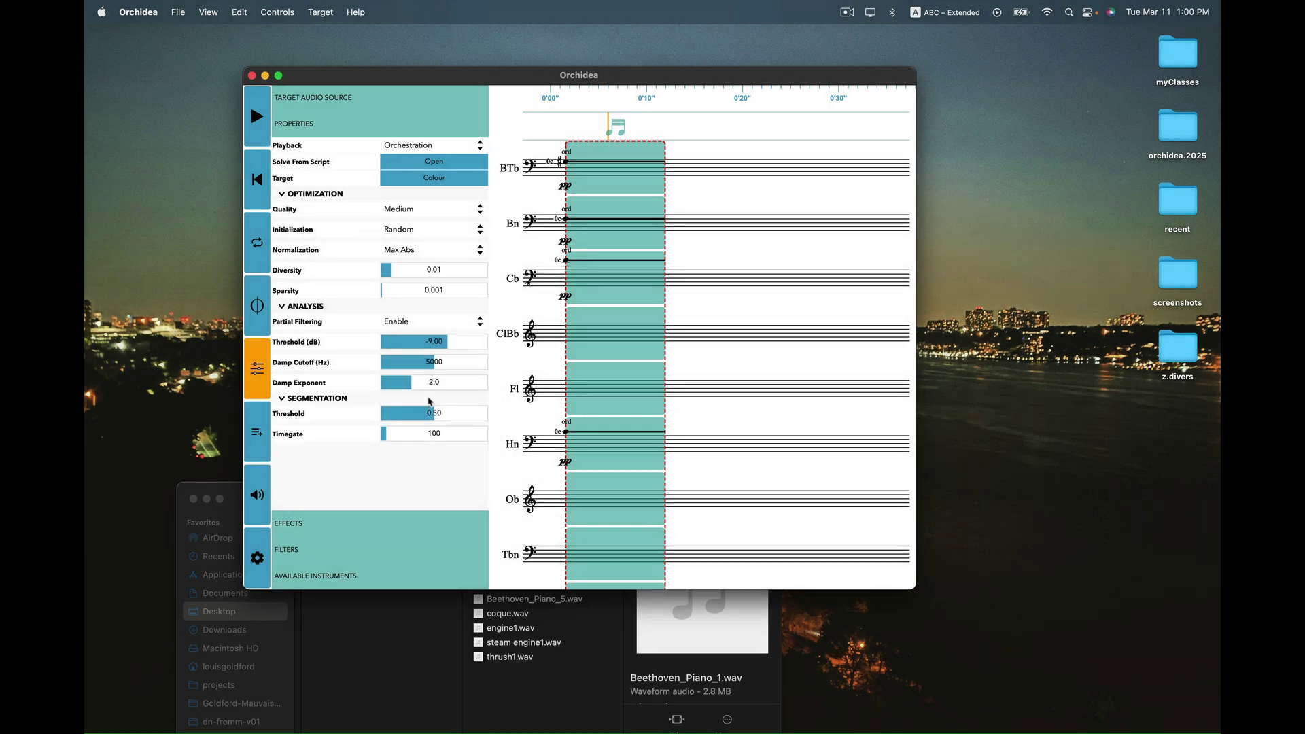
Re-orchestrate the piano target at threshold 0.50 and play the orchestration from the start
left_click(257, 307)
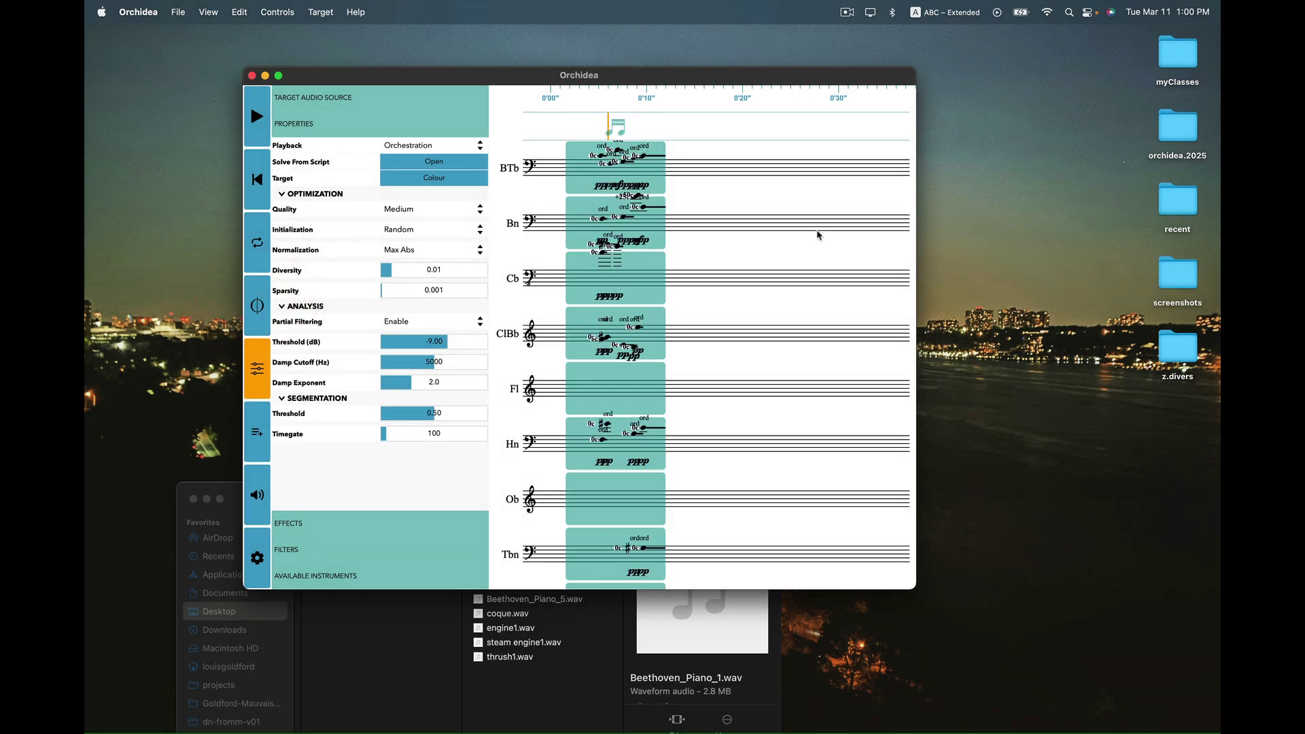
left_click_drag(613, 196, 611, 195)
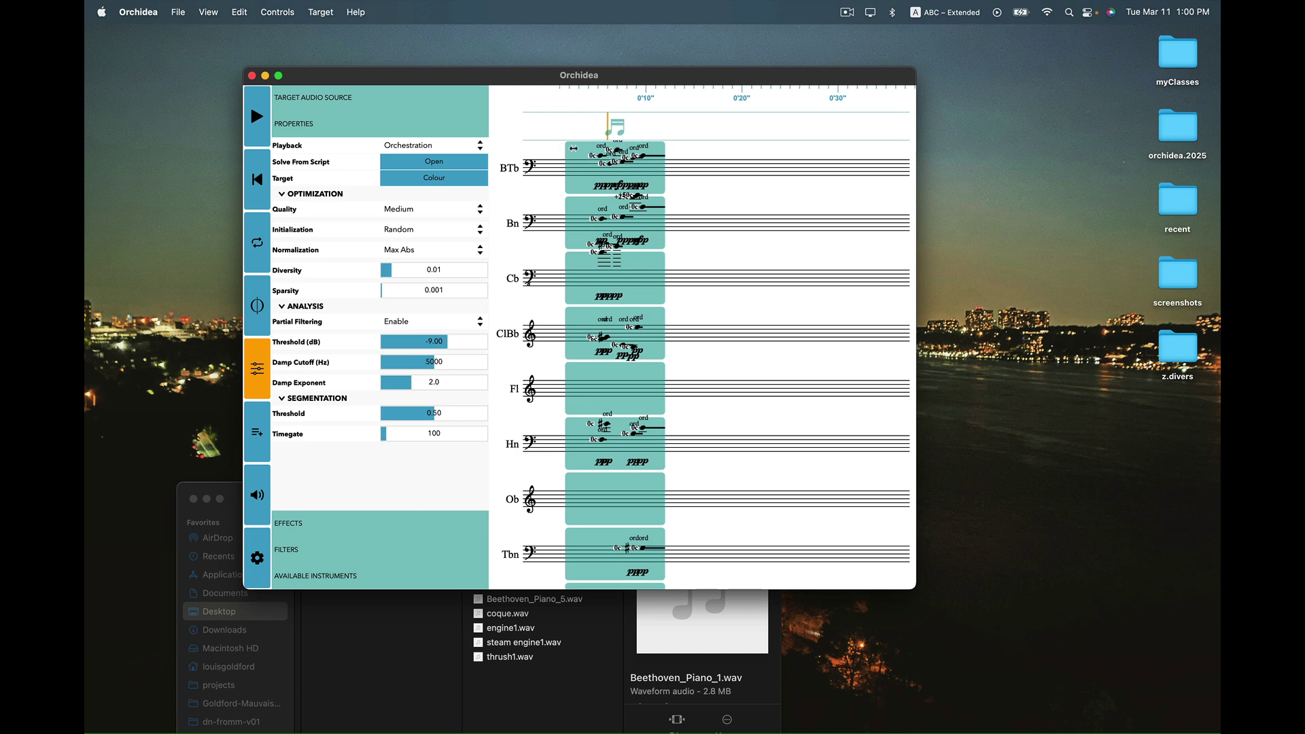
left_click(416, 145)
left_click(417, 166)
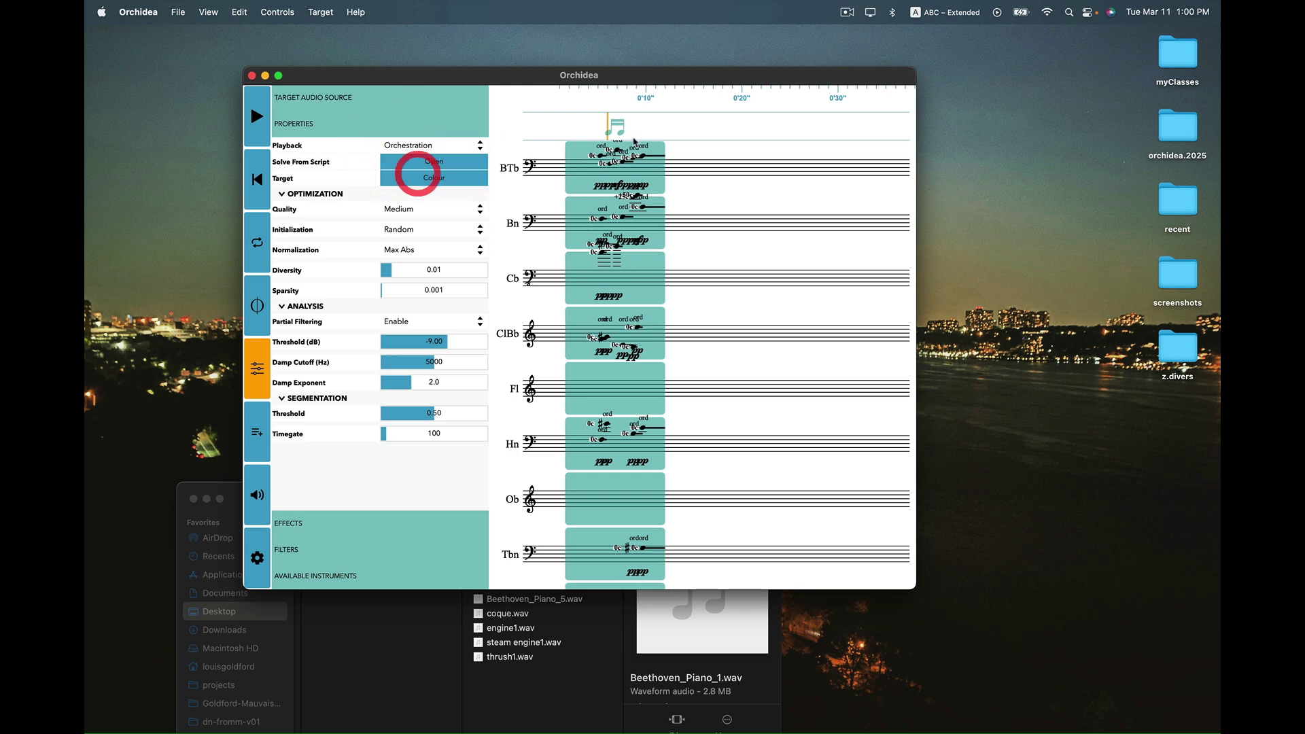
left_click(562, 123)
key("space")
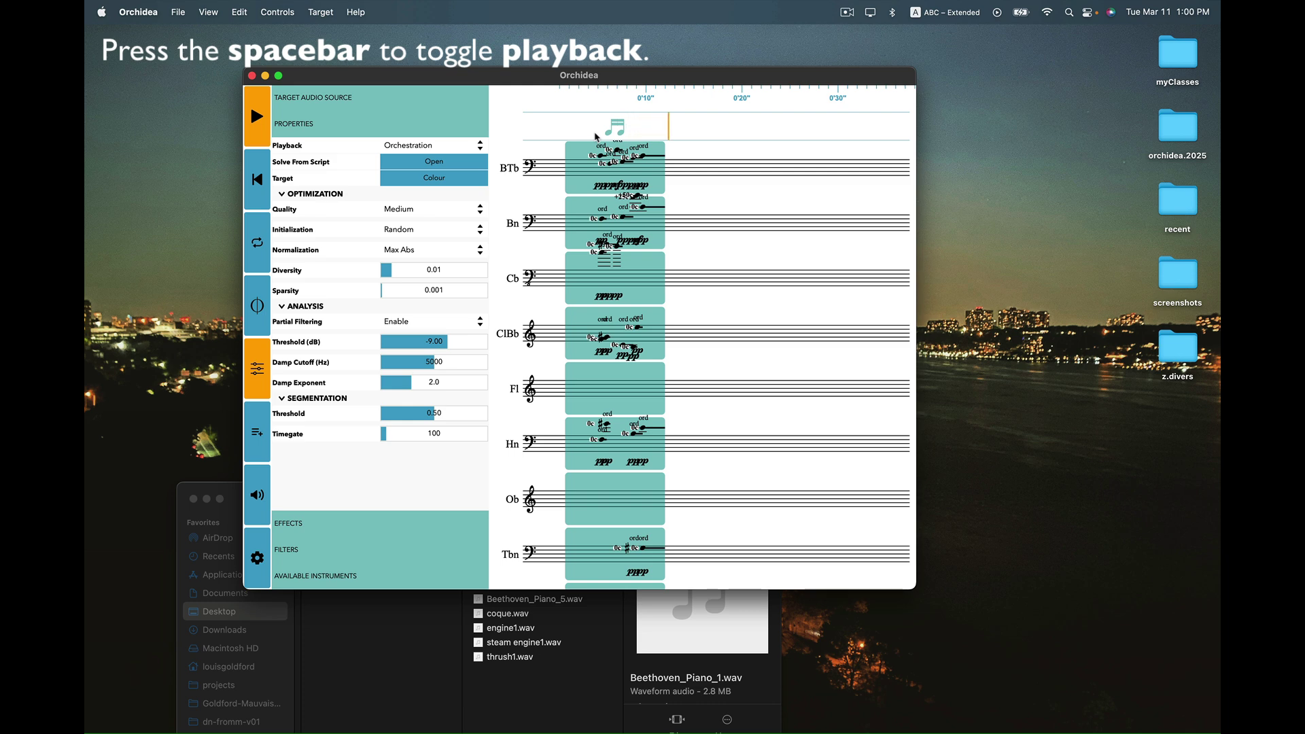
key("space")
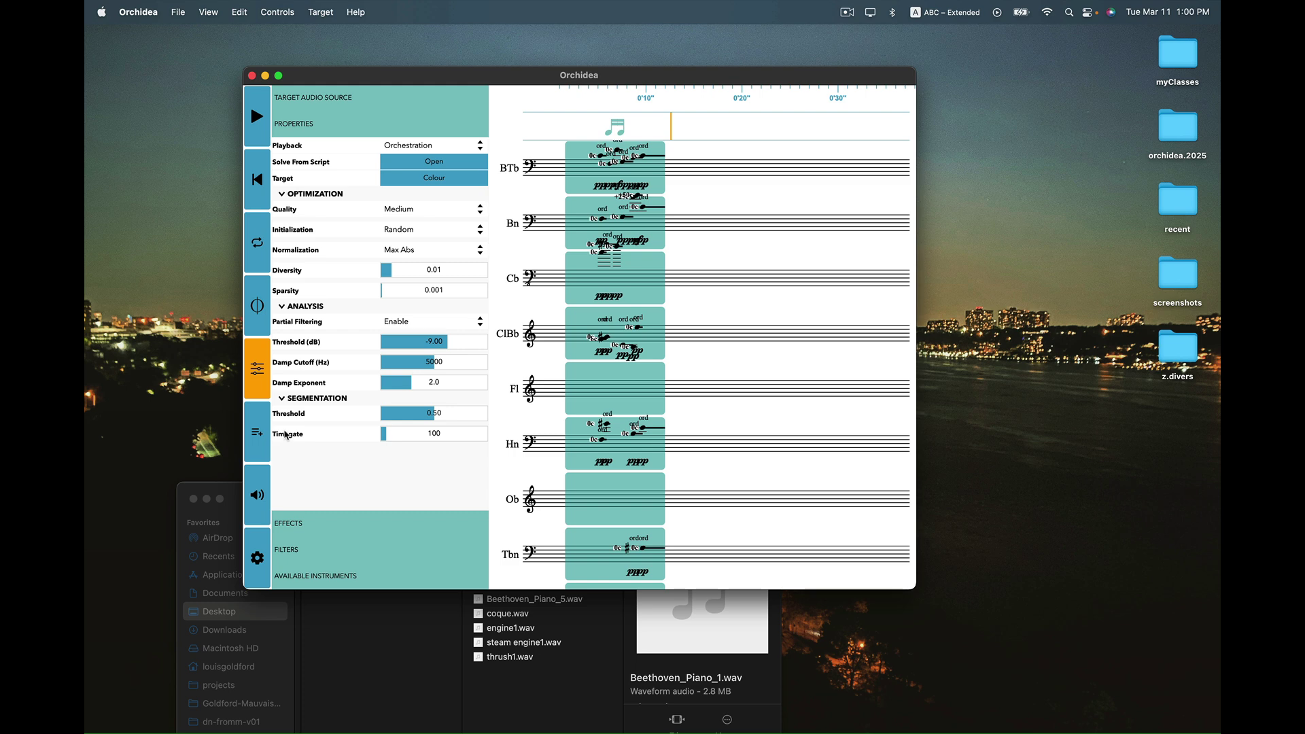
Lower the Timegate to 77 and recompute the first target's orchestration
mouse_move(389, 438)
left_mouse_down()
mouse_move(415, 464)
mouse_move(387, 452)
left_mouse_up()
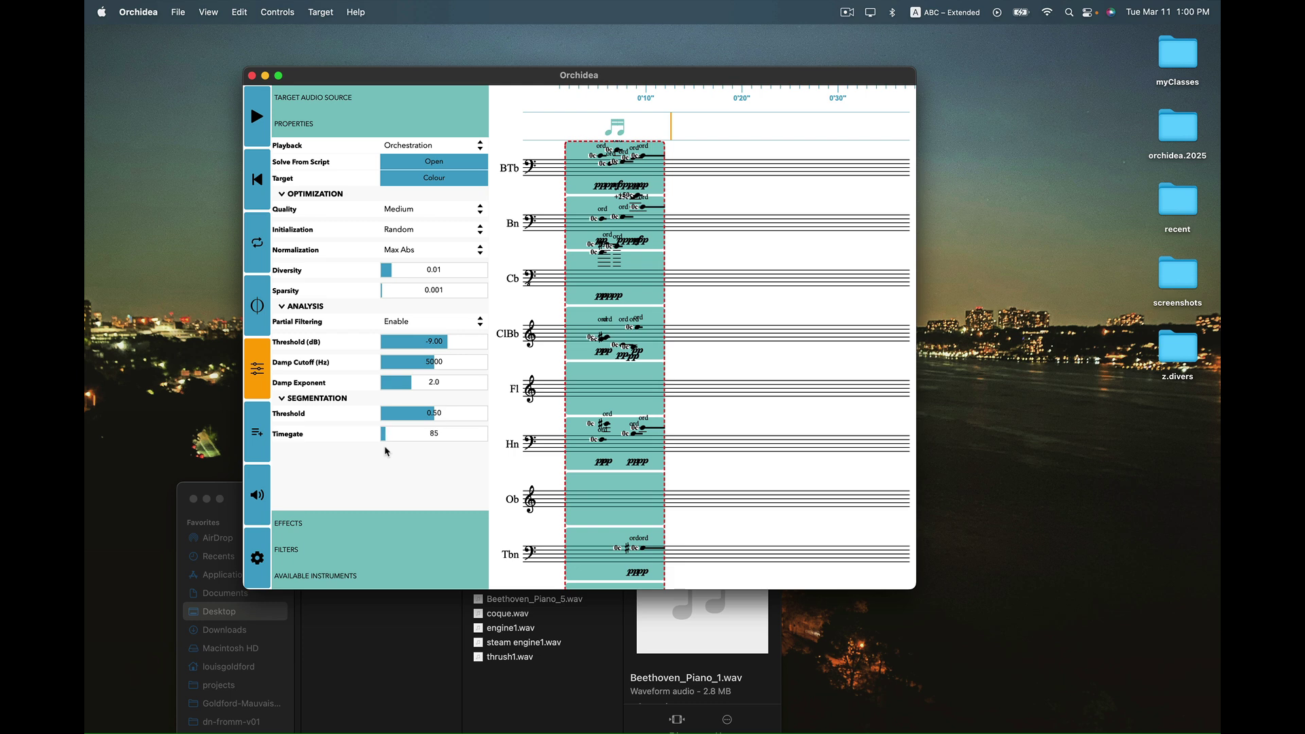
left_click_drag(385, 451, 384, 450)
left_click(257, 305)
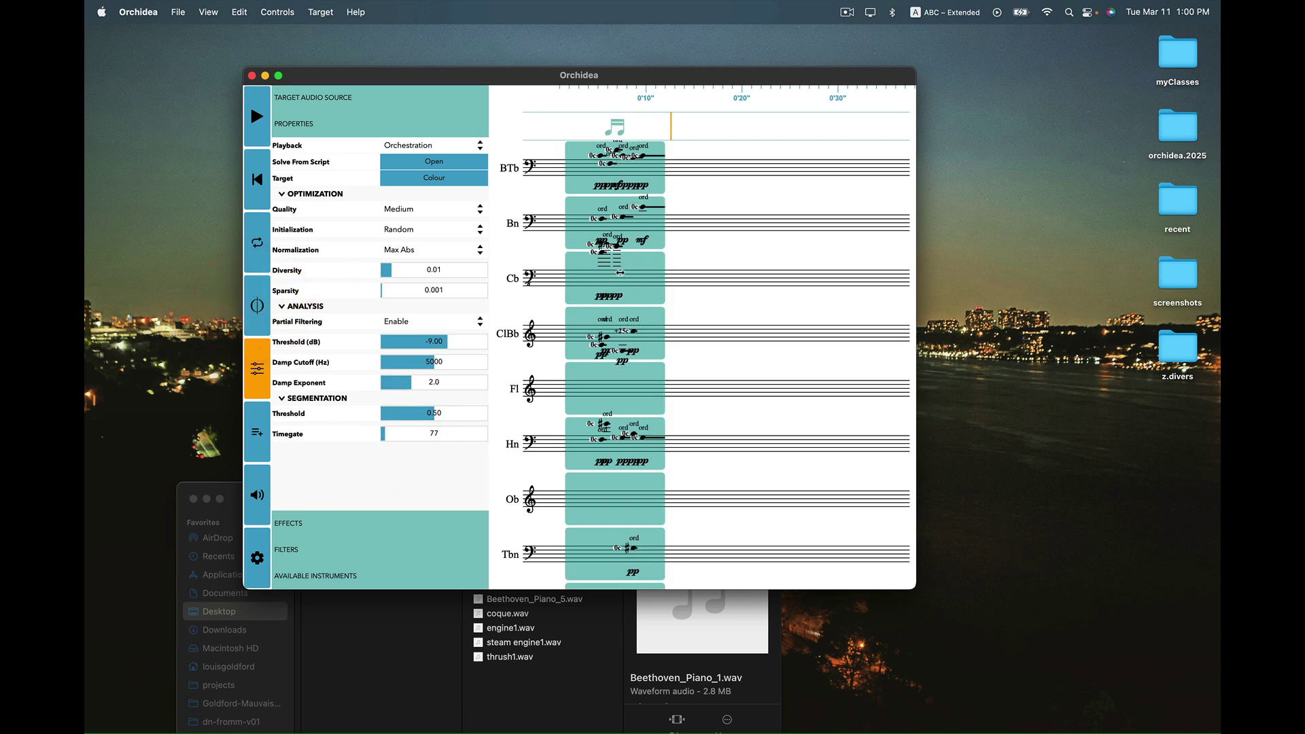
Play the new orchestration from near the beginning, then shift the orchestration block later
left_click_drag(621, 276, 612, 304)
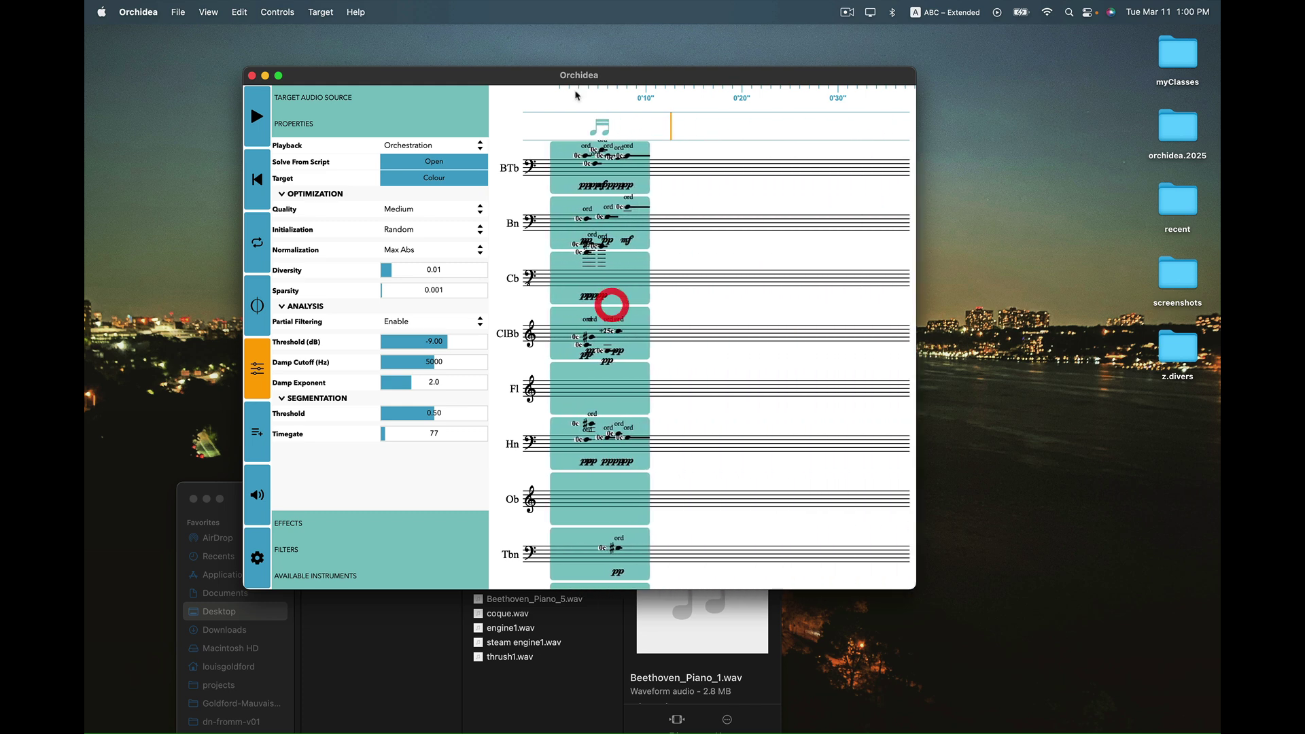
left_click(551, 130)
left_click_drag(552, 129, 568, 132)
key("space")
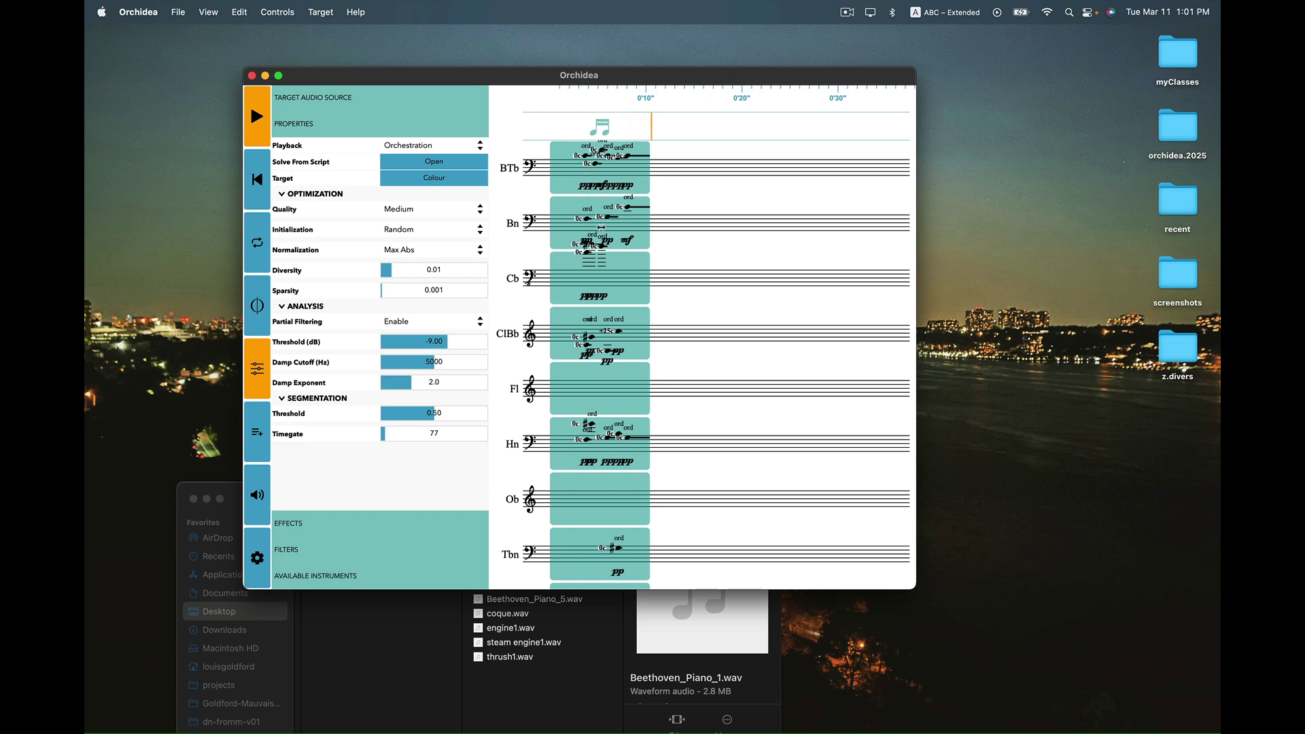
left_click(620, 152)
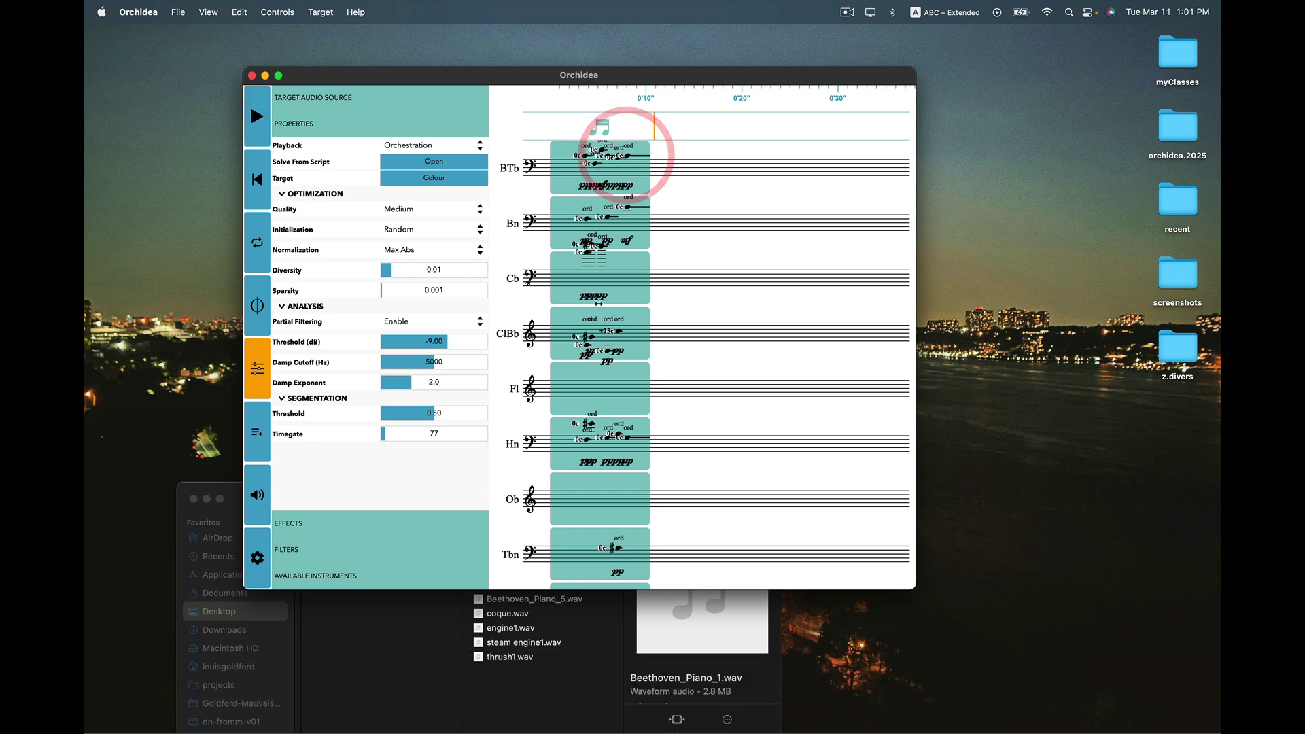
mouse_move(570, 346)
left_mouse_down()
mouse_move(650, 346)
mouse_move(571, 346)
left_mouse_up()
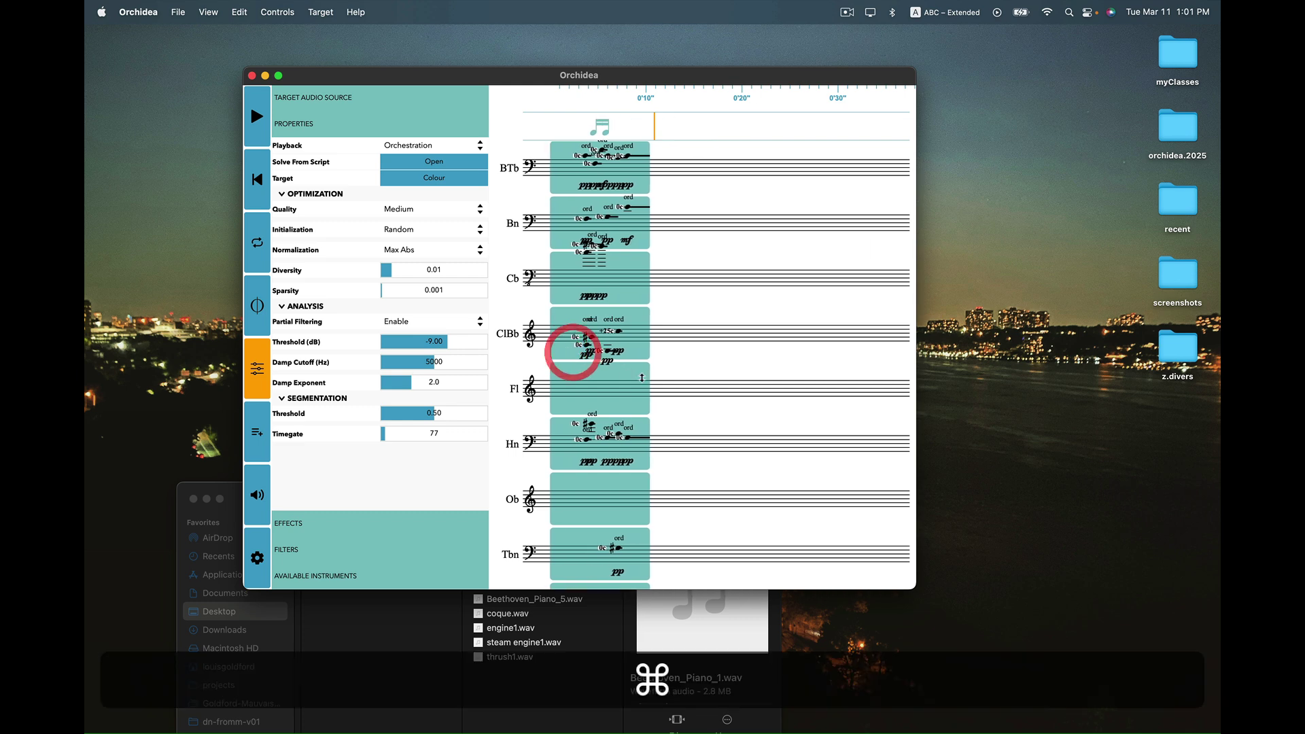
Drag Beethoven_Piano_4.wav from the Finder audio samples folder into Orchidea as a second target
key("super+Tab")
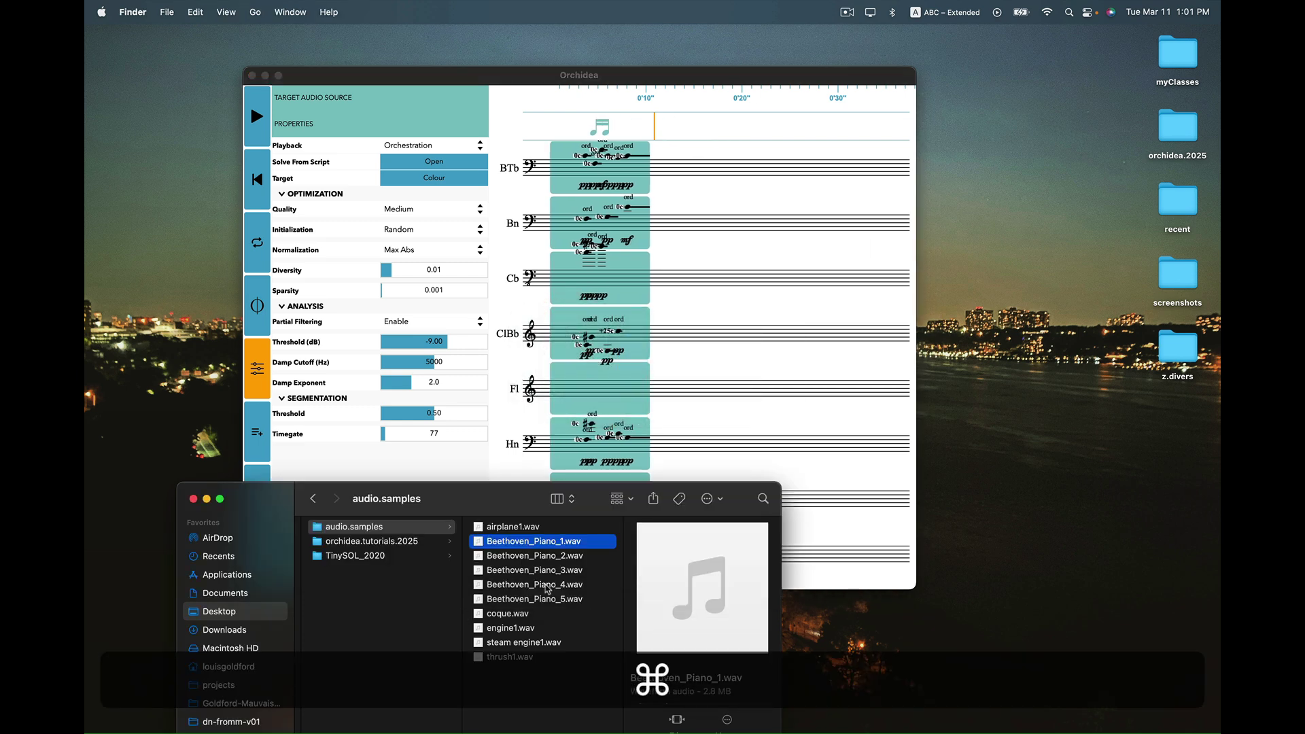
left_click(542, 574)
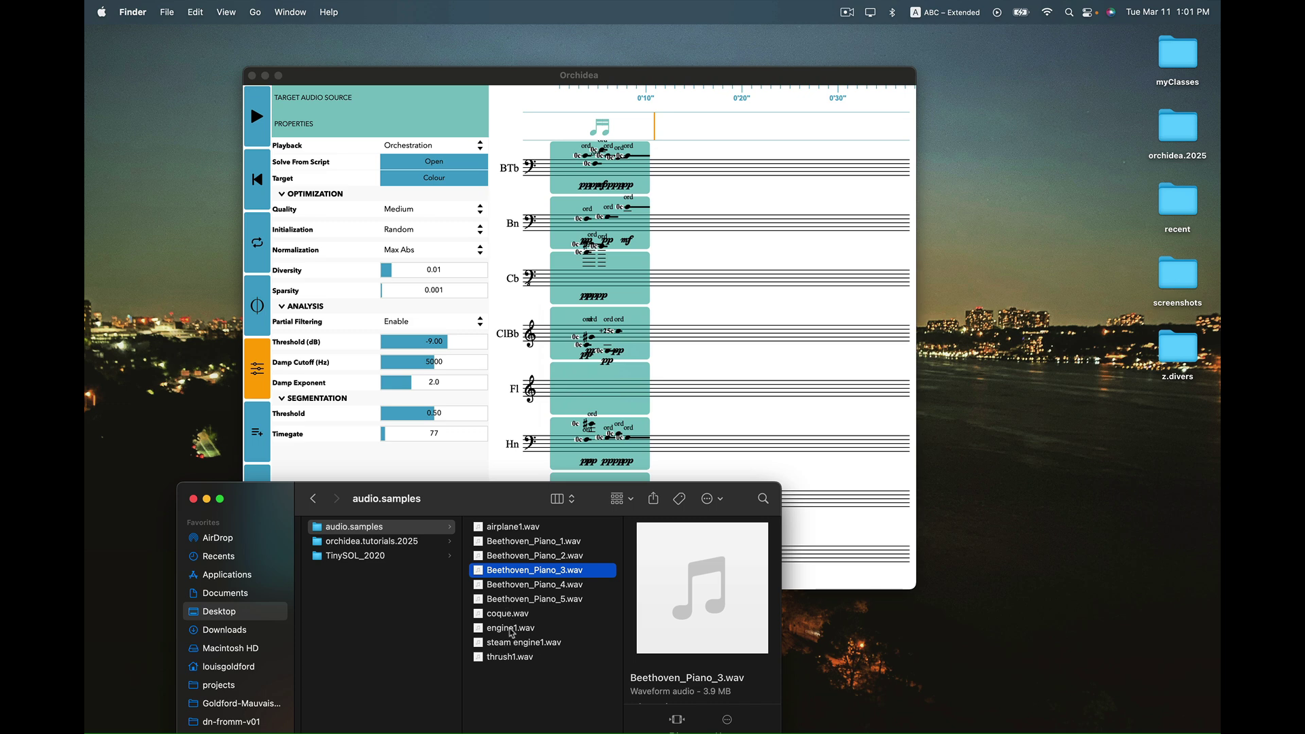
left_click(502, 588)
left_click_drag(519, 595, 699, 120)
Place the marker on the new target and activate its settings
left_click(684, 204)
left_click(691, 126)
left_click(726, 155)
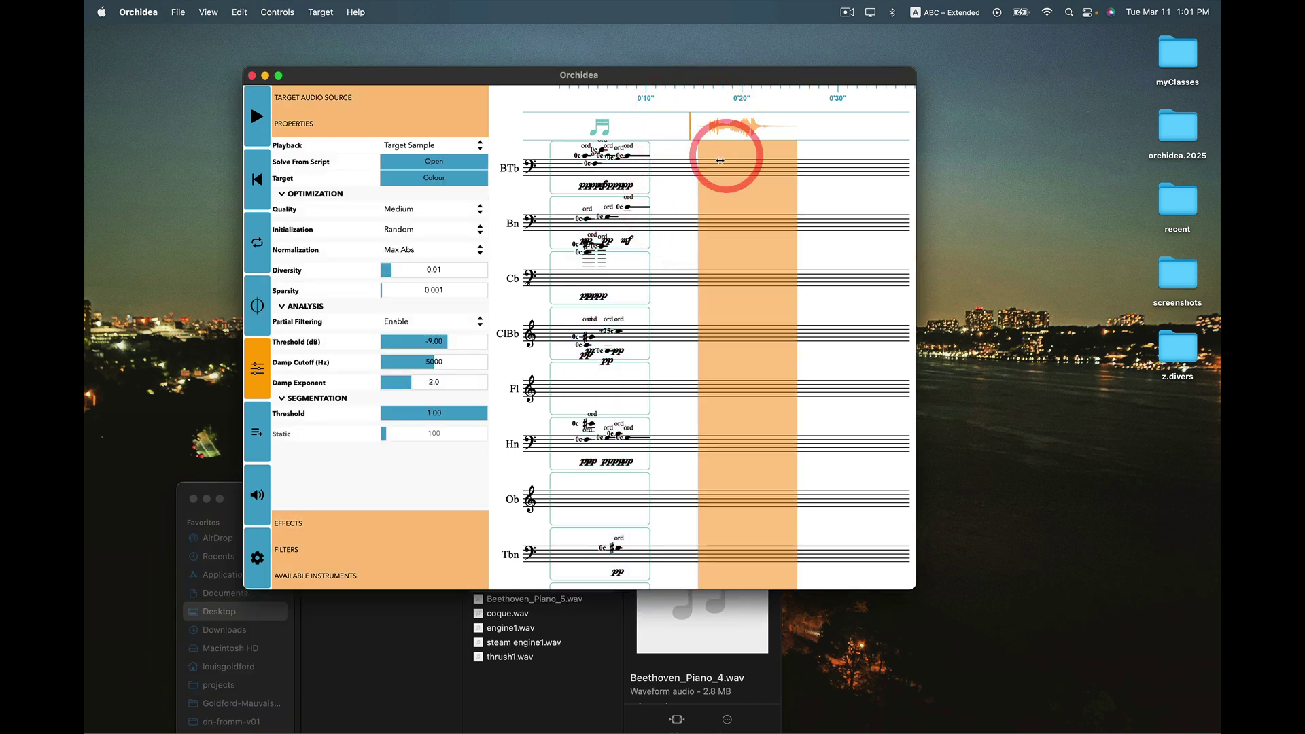
Listen to the new piano target and move it earlier on the timeline
left_click(706, 123)
key("space")
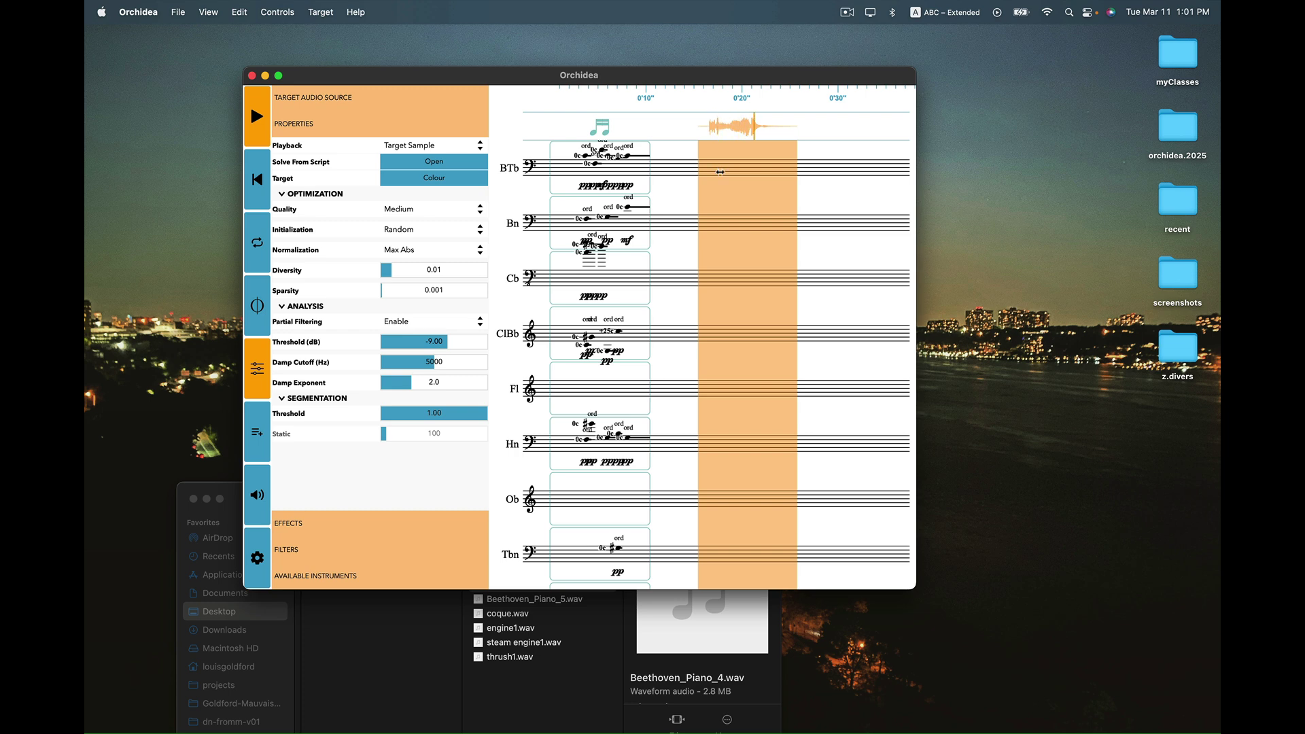
key("space")
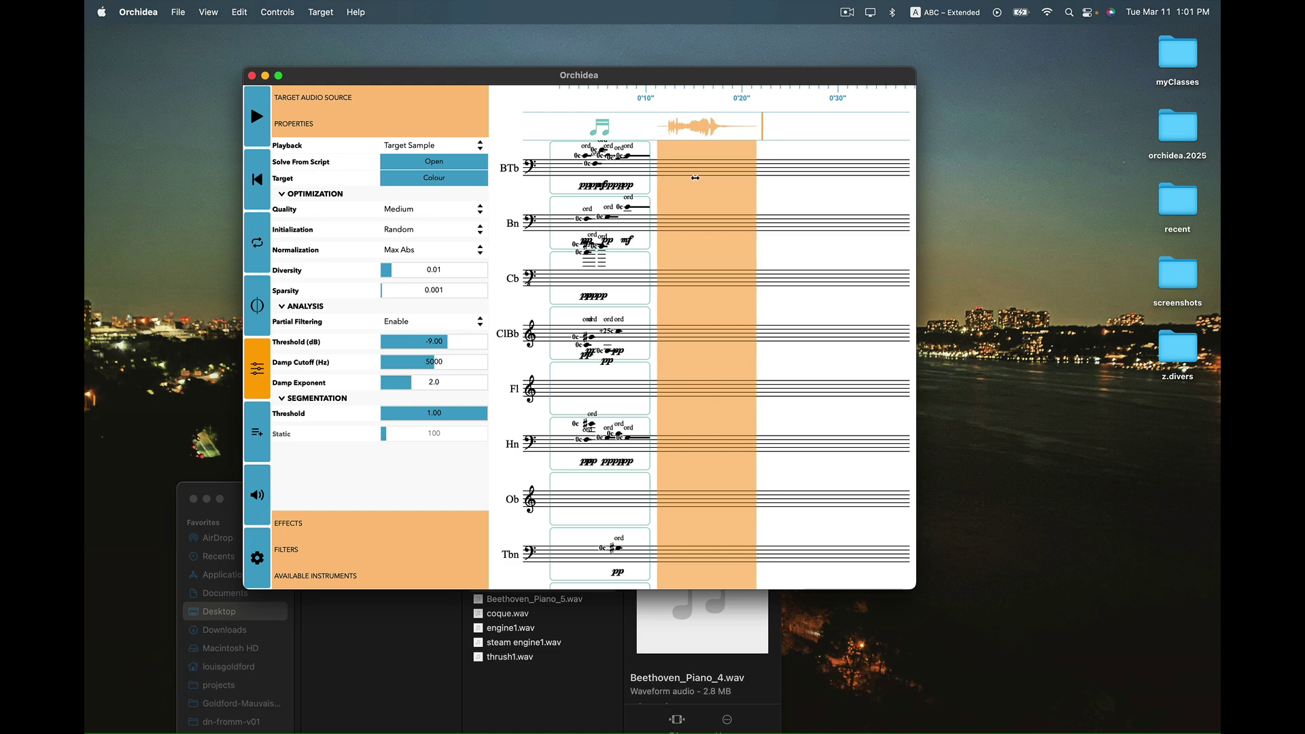
left_click_drag(735, 170, 713, 180)
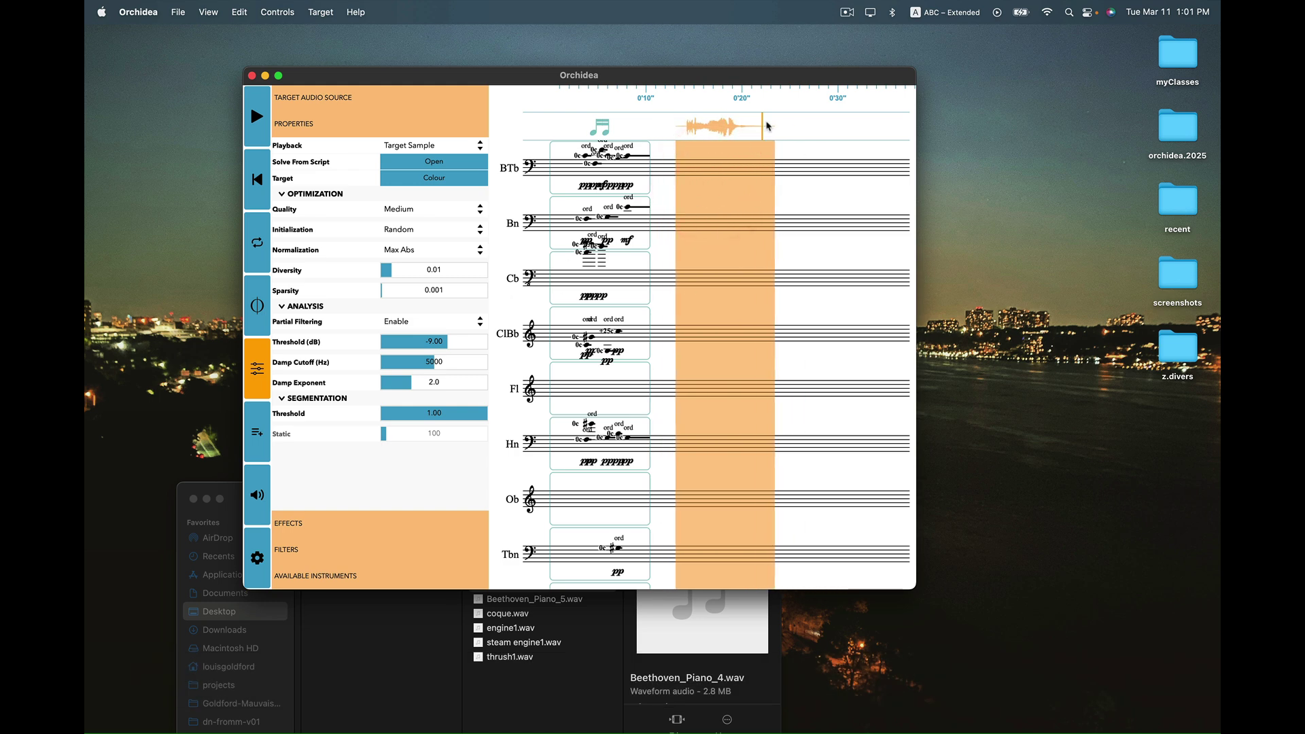
Lower the segmentation threshold to 0.31, orchestrate the second target, and play it
left_click_drag(429, 418, 410, 439)
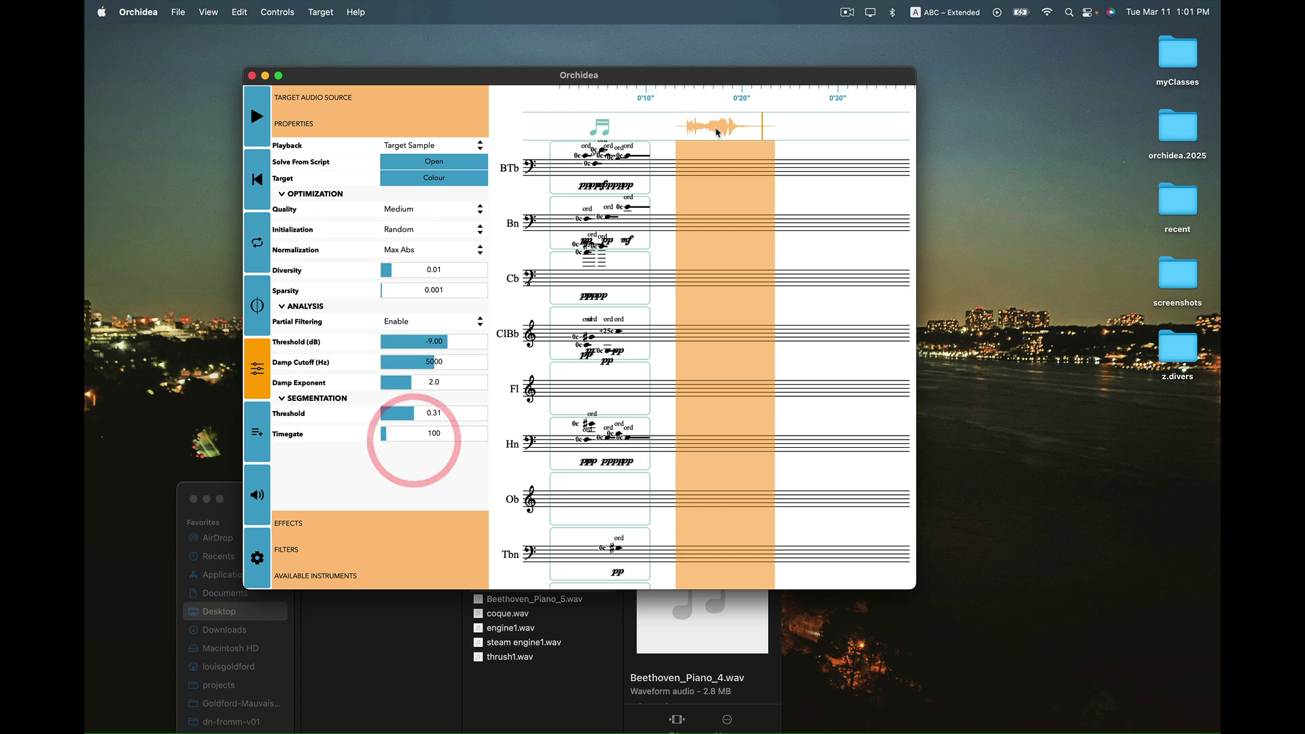
left_click(683, 123)
left_click(674, 122)
left_click(744, 182)
left_click(256, 305)
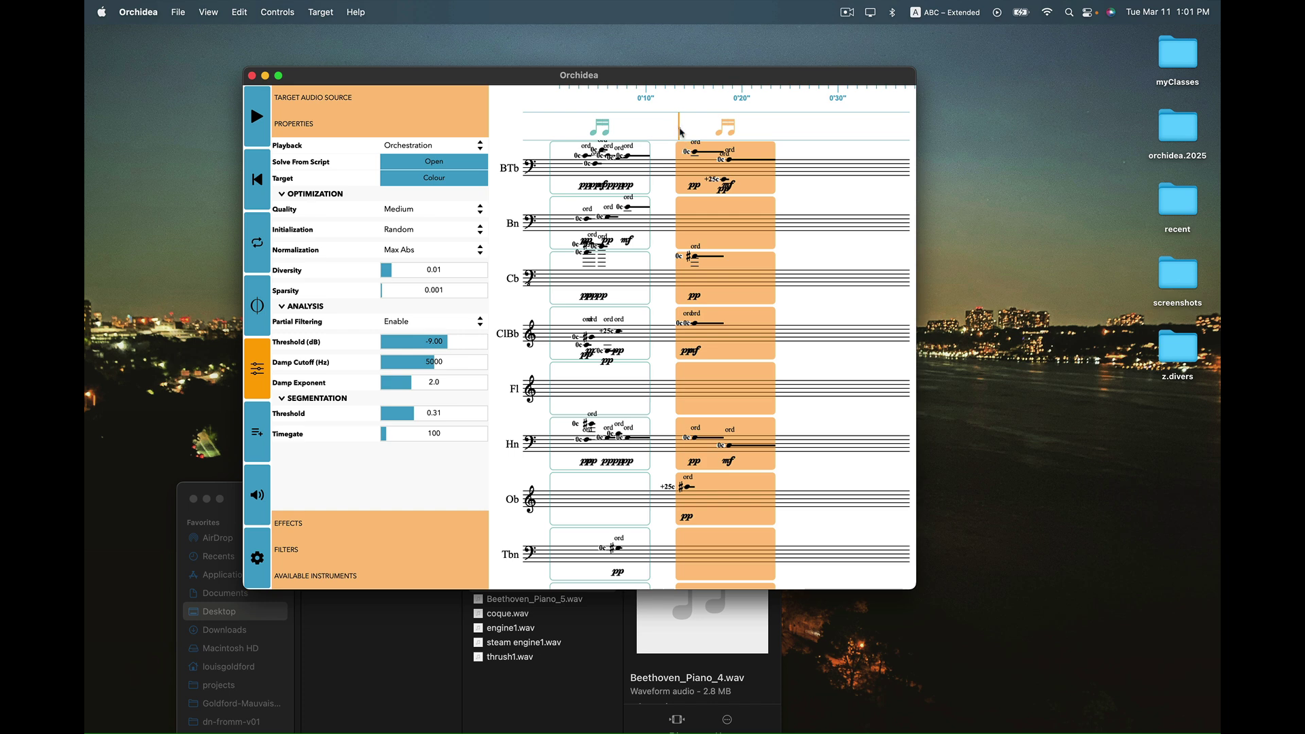
key("space")
left_click(680, 129)
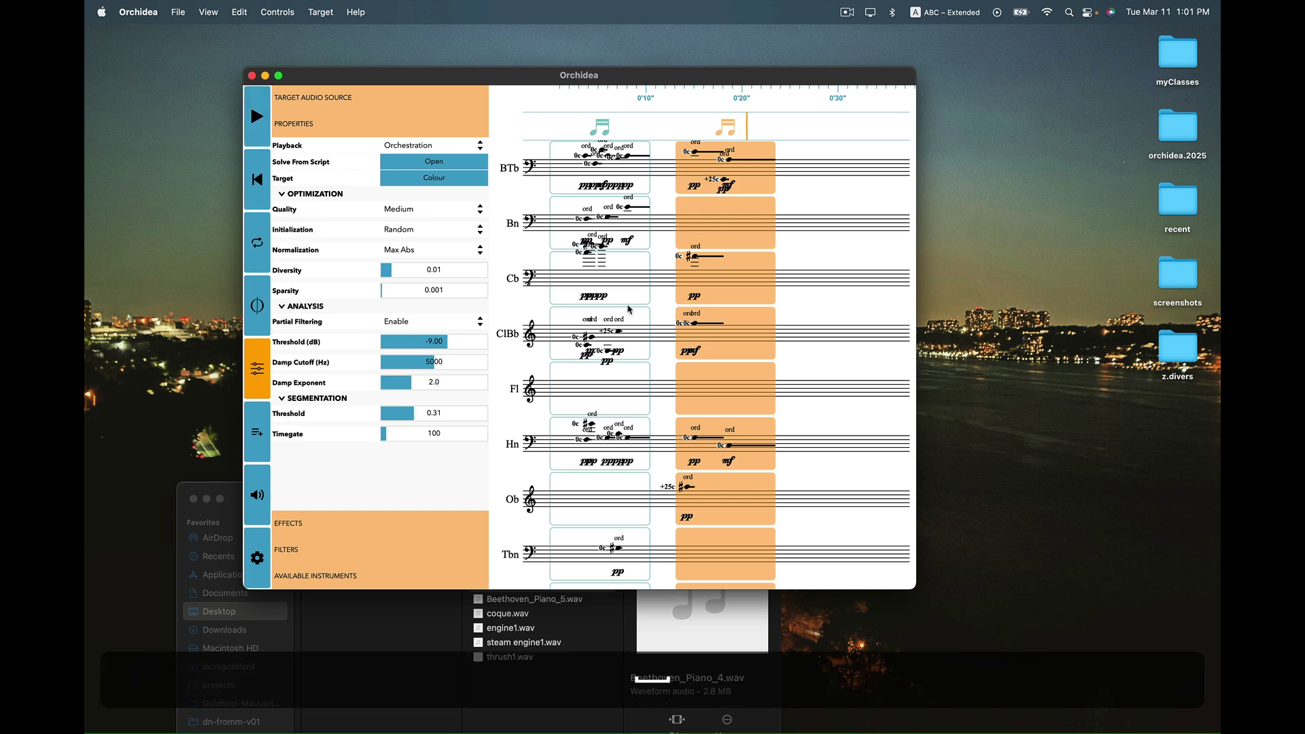
Set Timegate to 66 and Threshold to 0.17, re-orchestrate, and return the playhead to the second target
left_click_drag(386, 435, 384, 430)
left_click(401, 415)
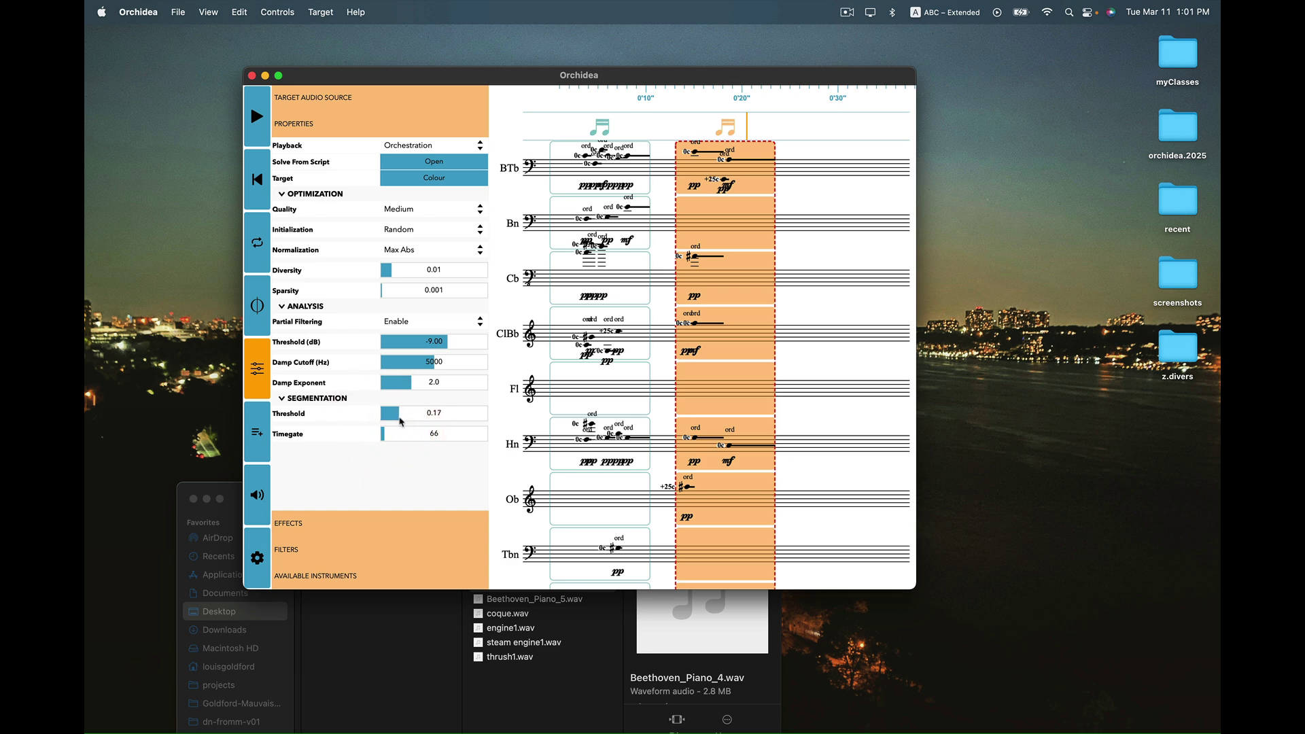
left_click(400, 419)
left_click(257, 305)
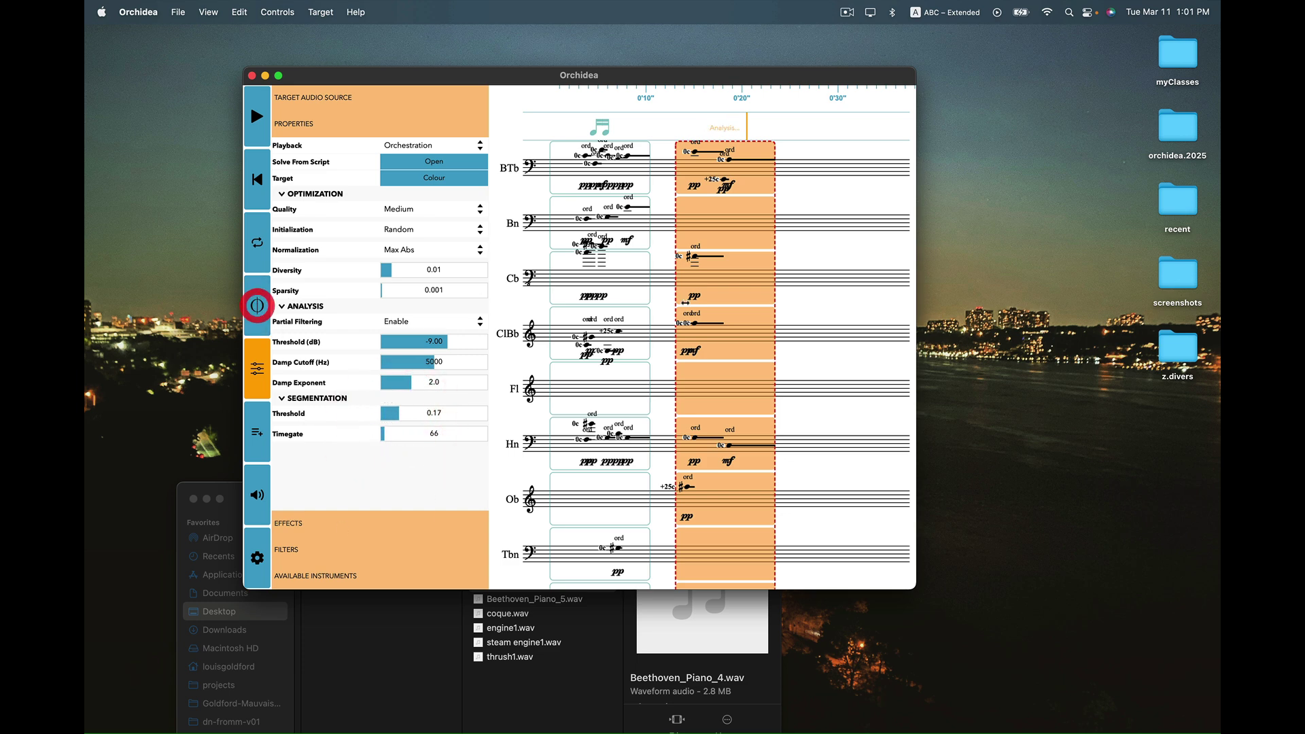
left_click(686, 167)
left_click(688, 129)
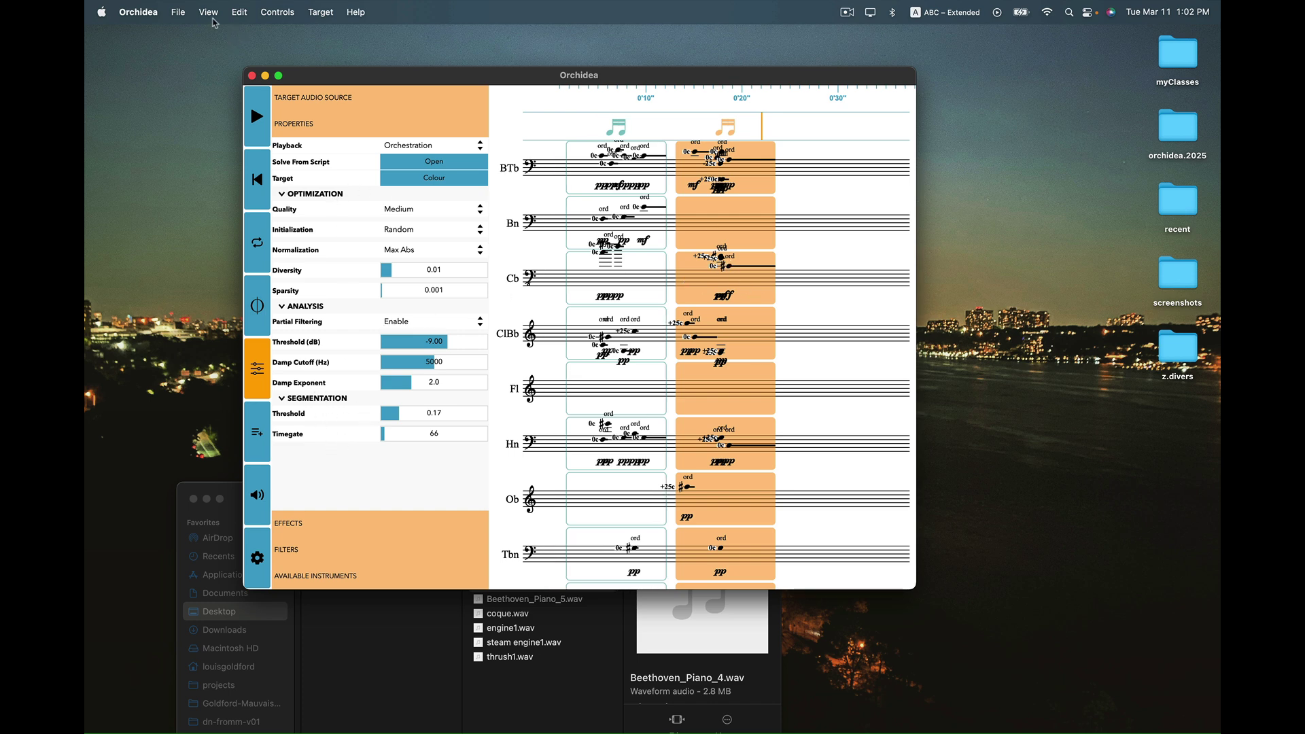
left_click(179, 6)
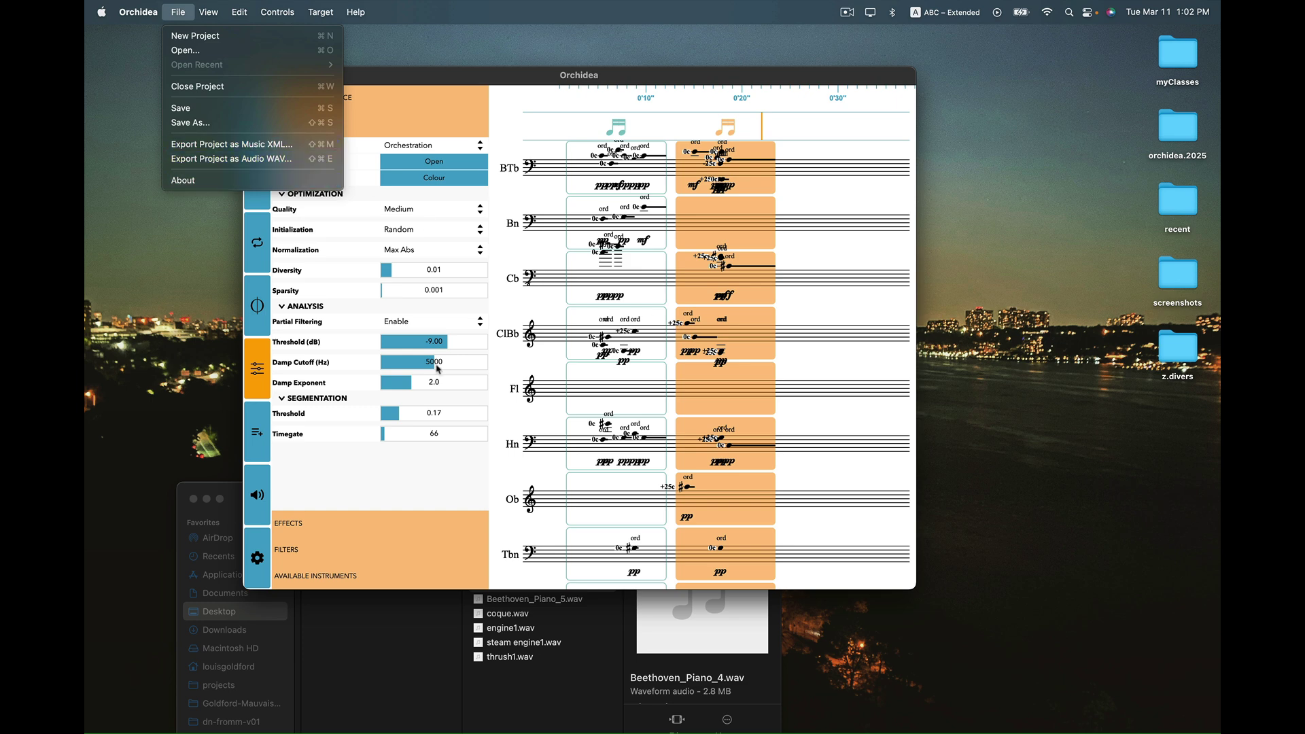
left_click(463, 498)
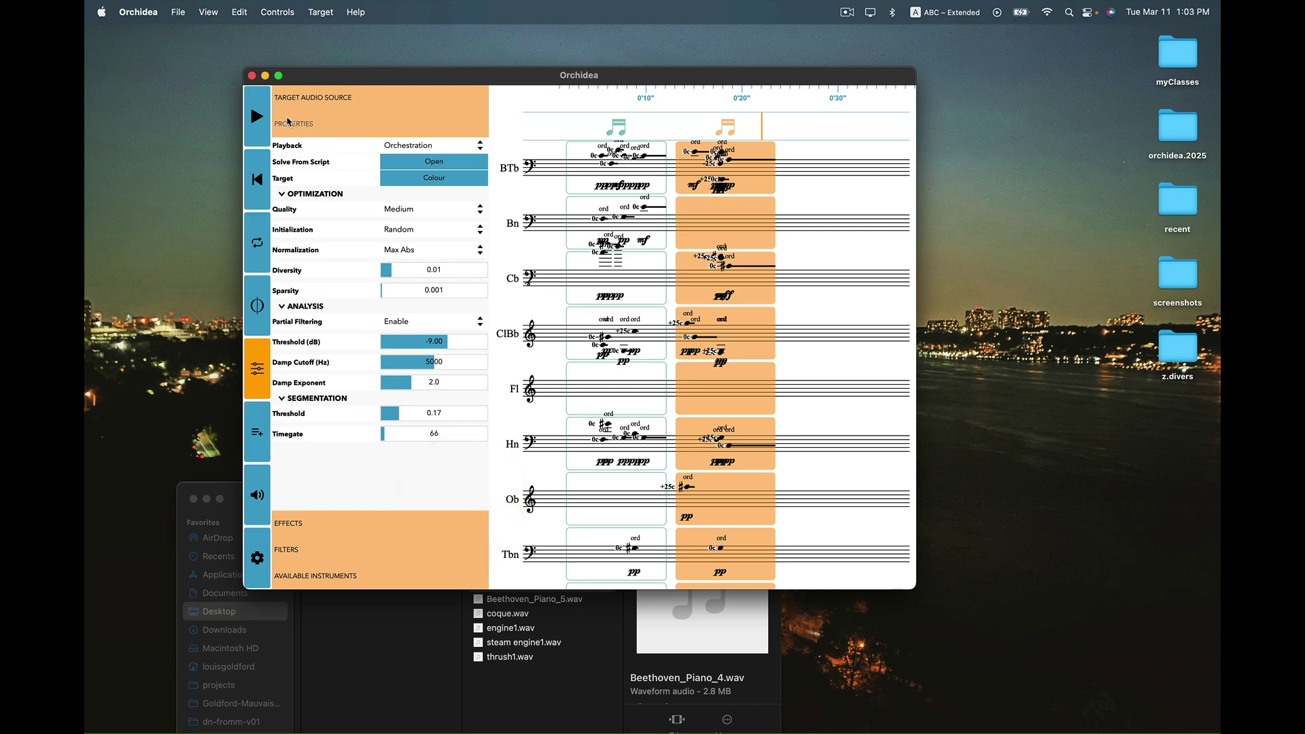
Expand EFFECTS and open the Reverb & Master mixer, positioned clear of the score
left_click(288, 525)
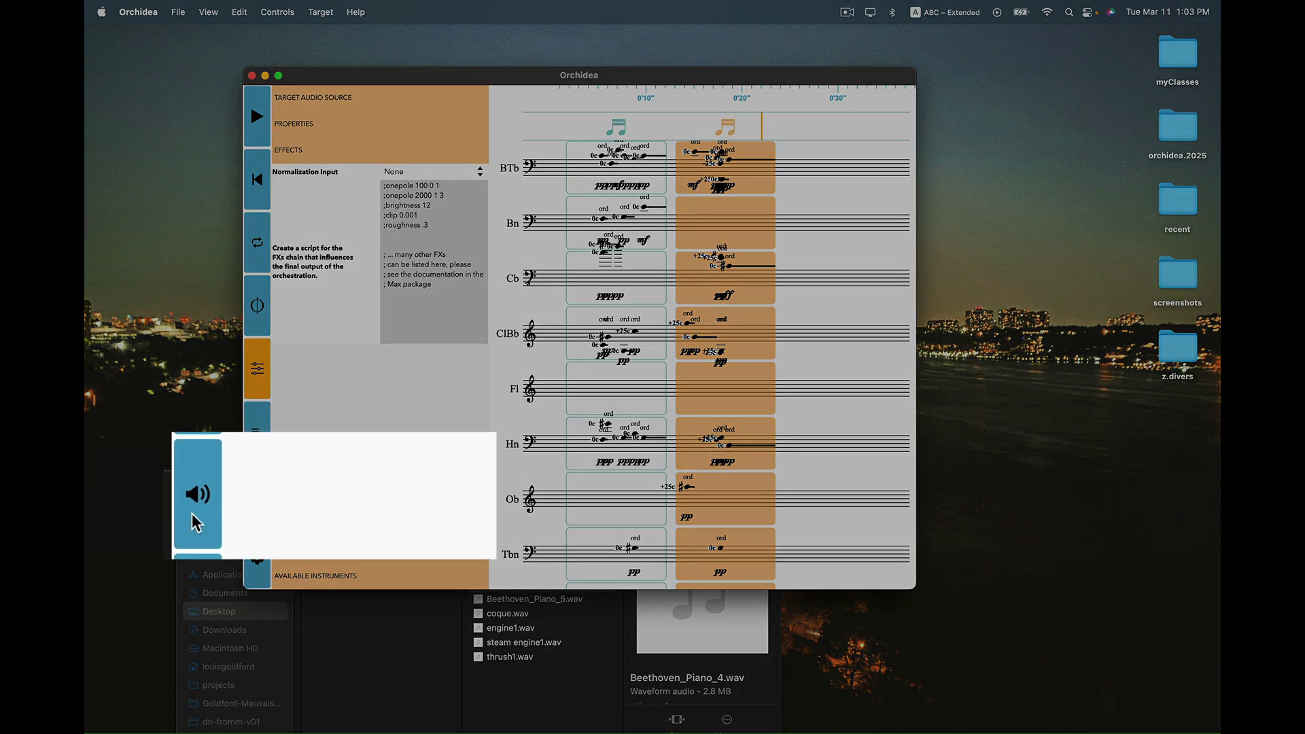
left_click(256, 509)
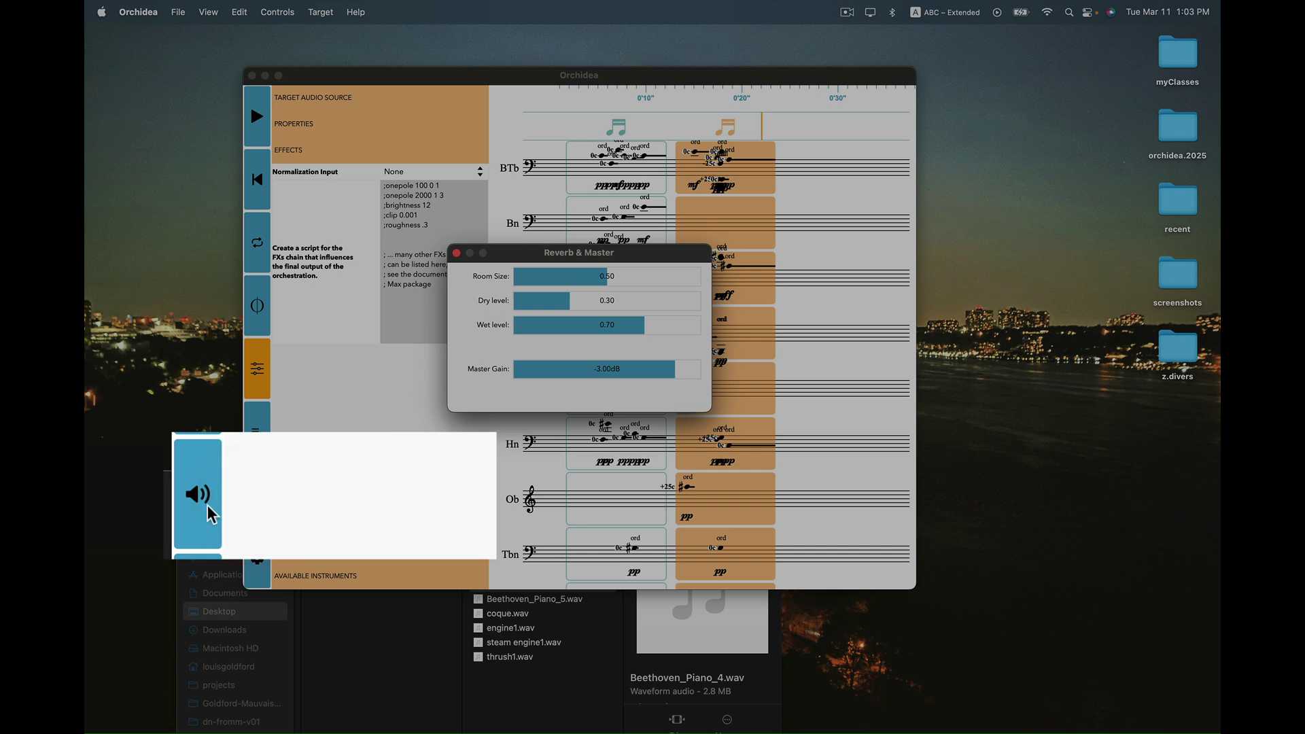
left_click(383, 278)
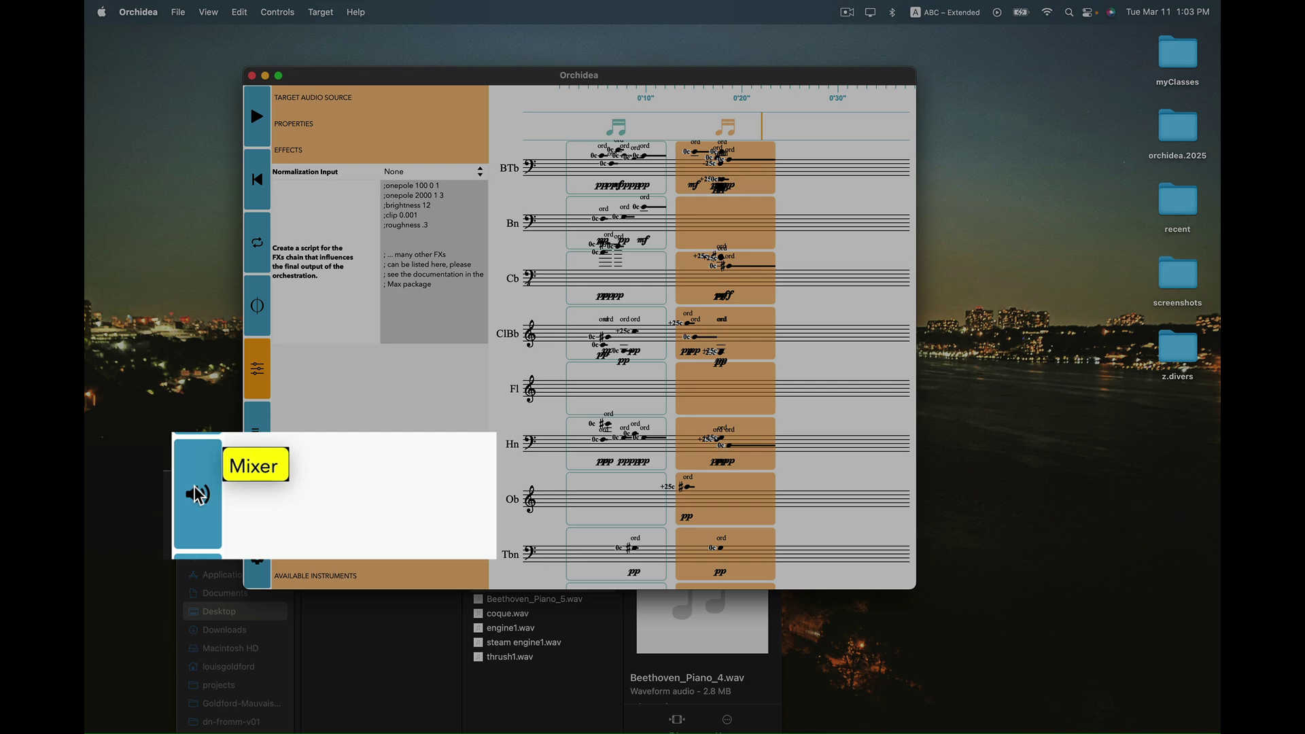
left_click(197, 495)
left_click_drag(535, 250, 289, 331)
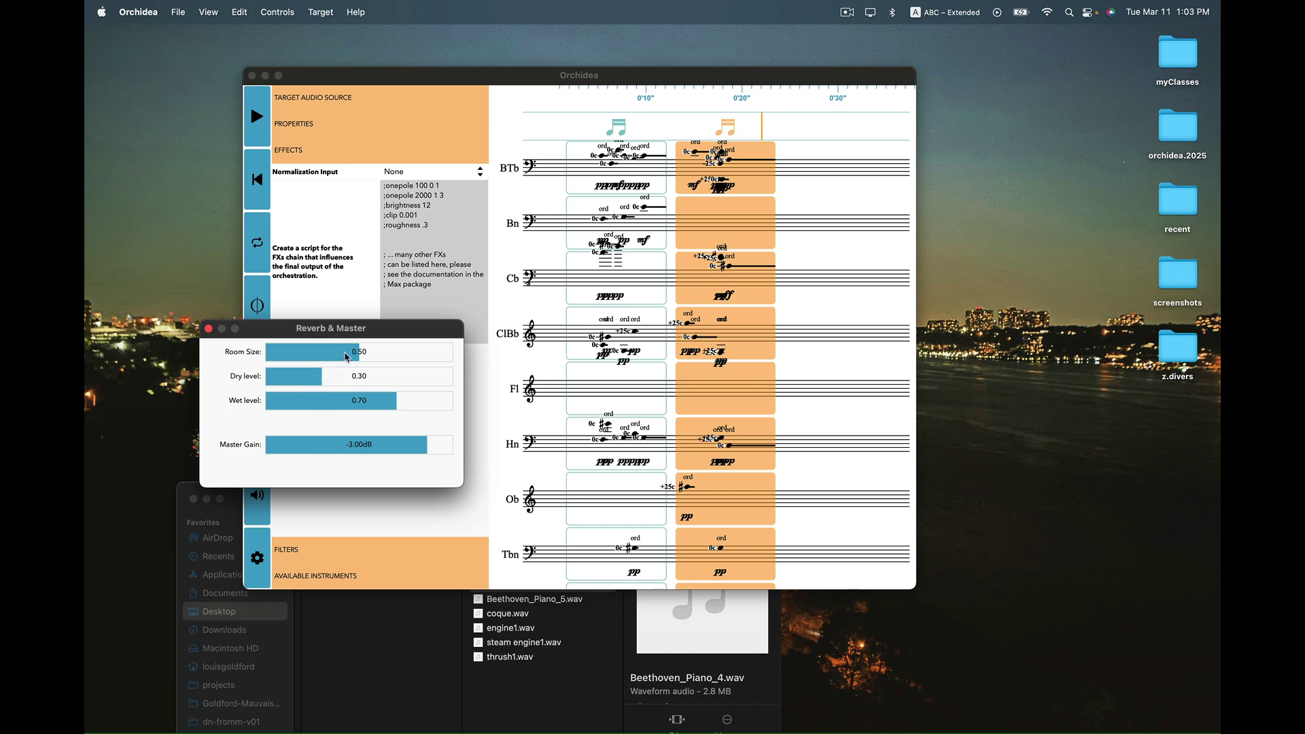
Set reverb room size to 0.30 and dry level to 0.47, then close the mixer
left_click_drag(354, 352, 333, 408)
left_click(301, 402)
left_click(207, 328)
left_click(716, 180)
left_click(682, 121)
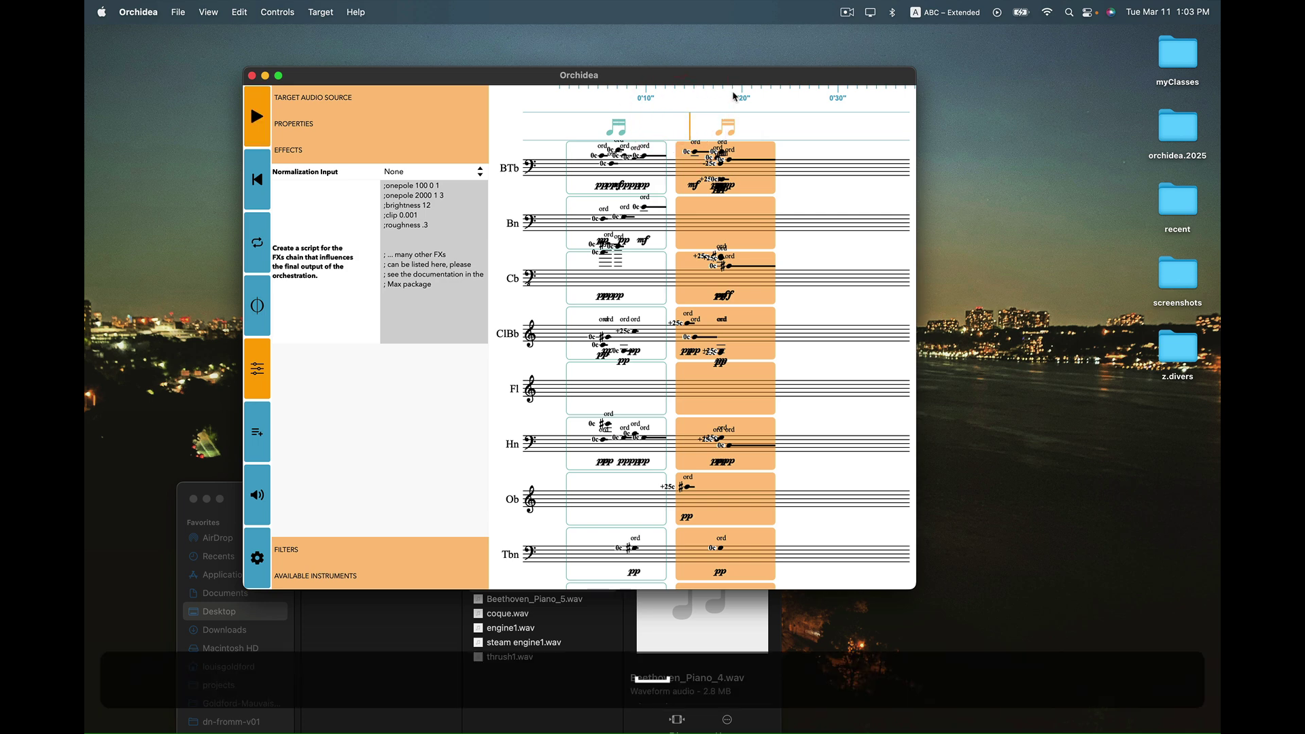